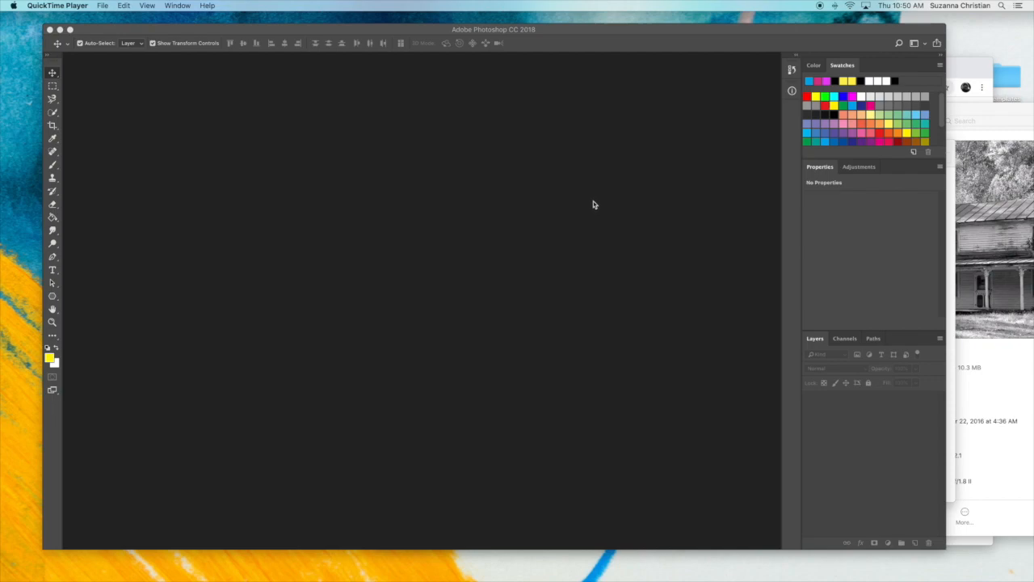
click(592, 204)
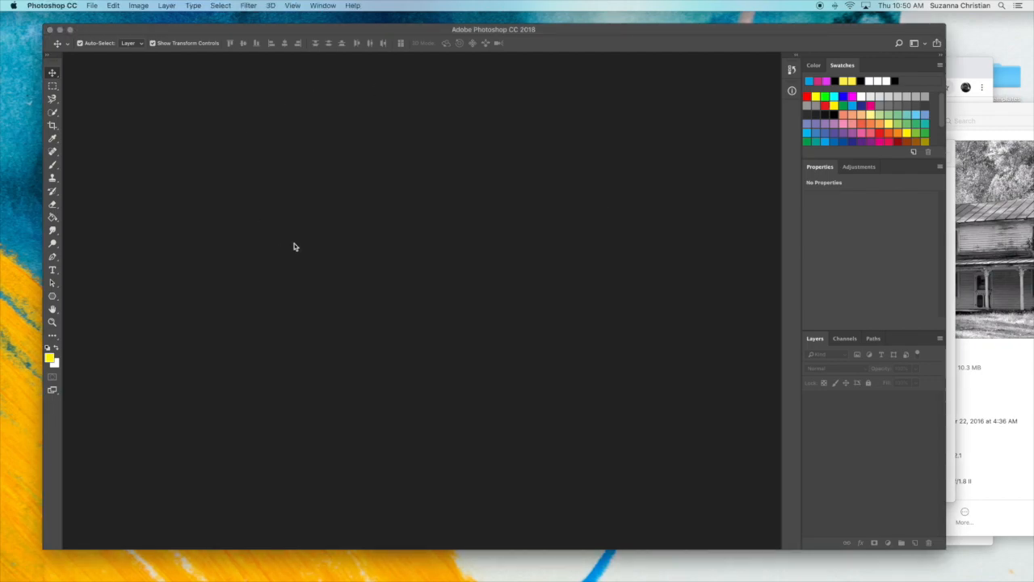
click(93, 7)
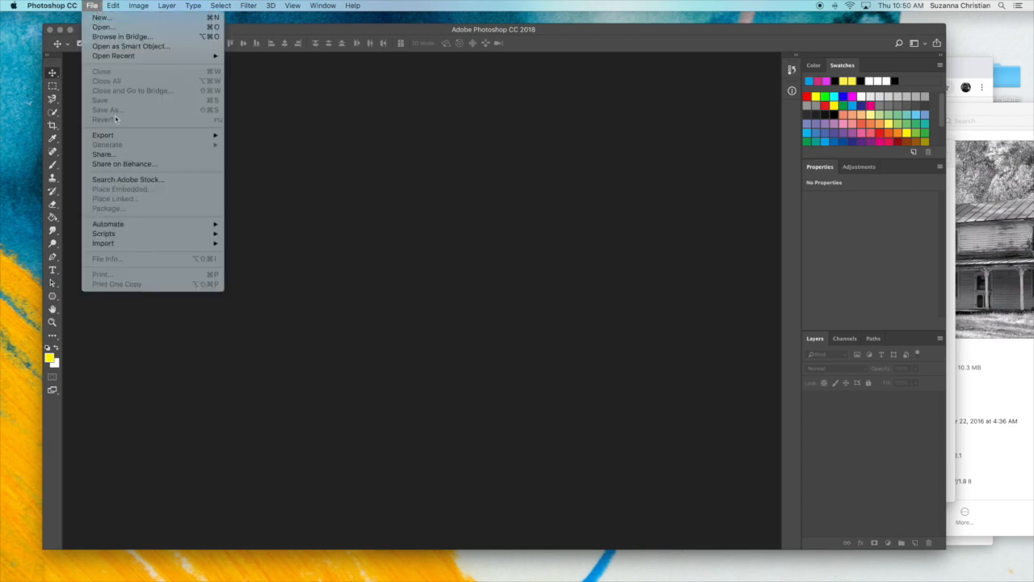
click(148, 28)
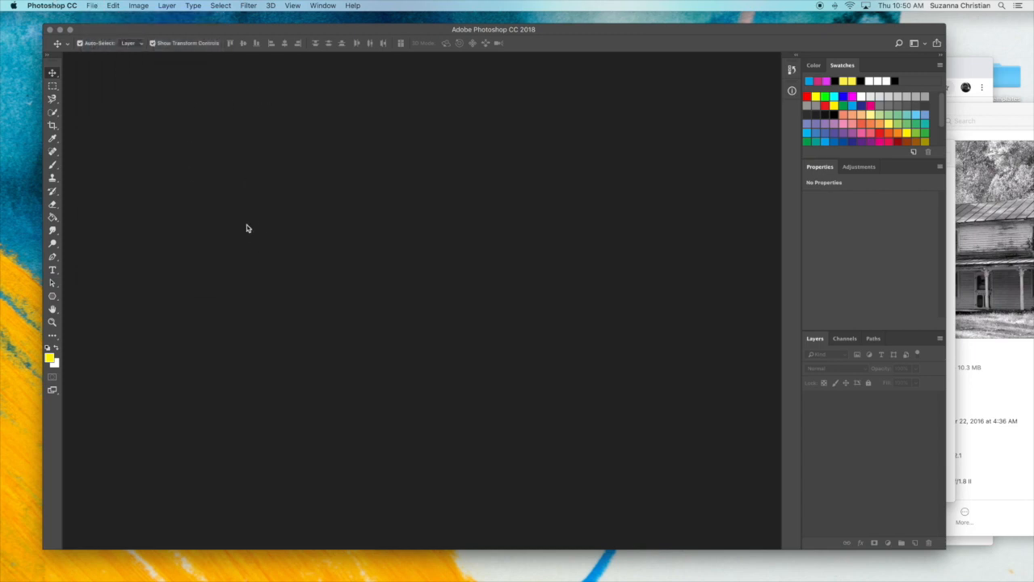
click(92, 8)
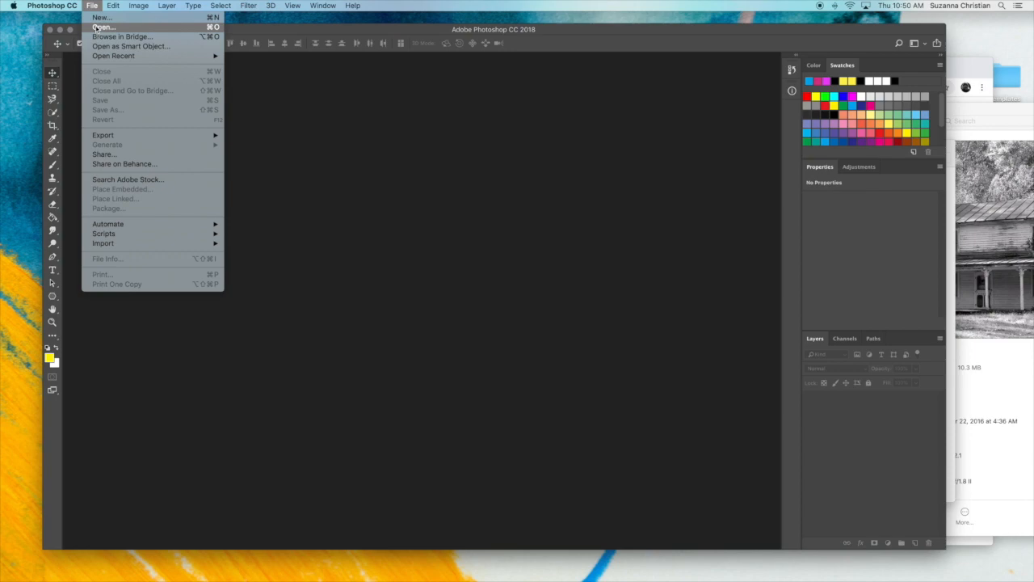
click(404, 103)
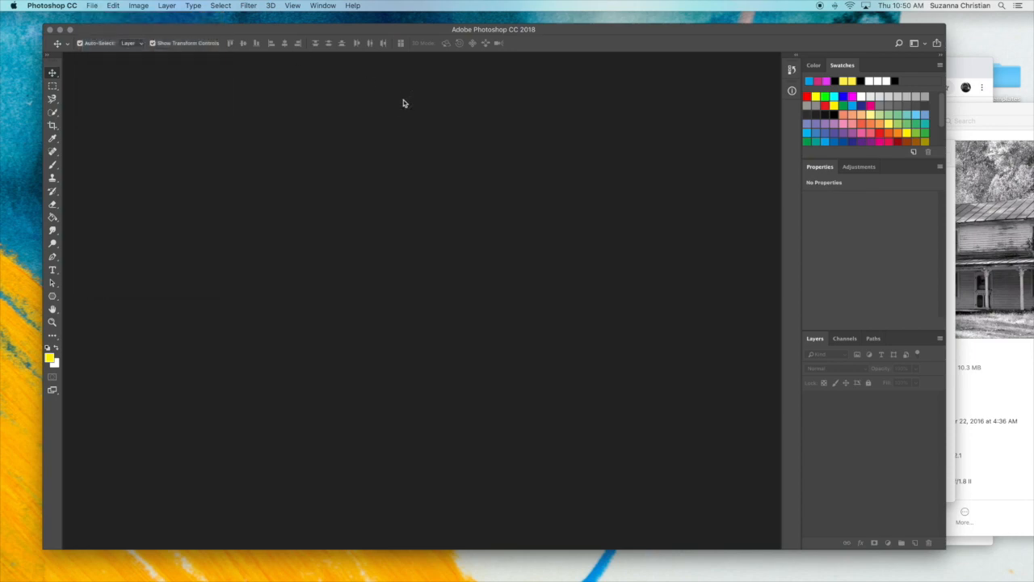
click(962, 113)
drag(676, 166, 364, 571)
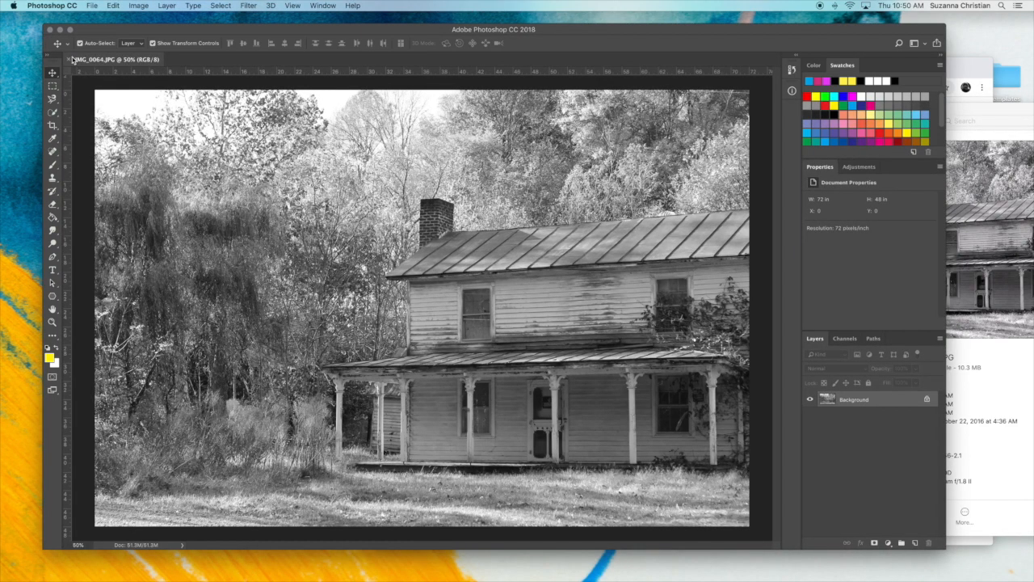
click(71, 61)
Open IMG_0064.JPG from the Downloads folder in Photoshop and add a Curves adjustment layer above it
click(1002, 117)
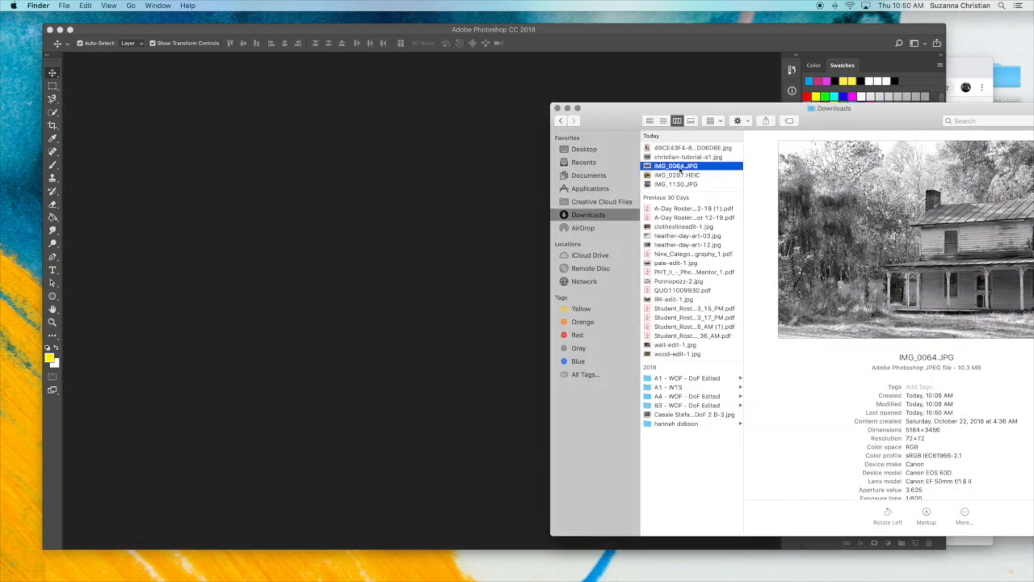
drag(679, 168, 552, 159)
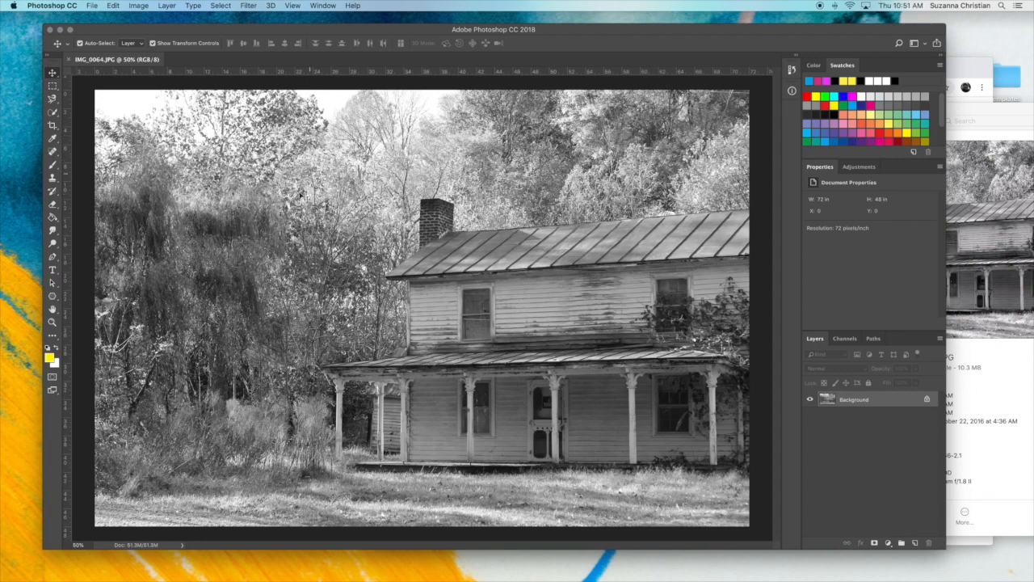
click(888, 543)
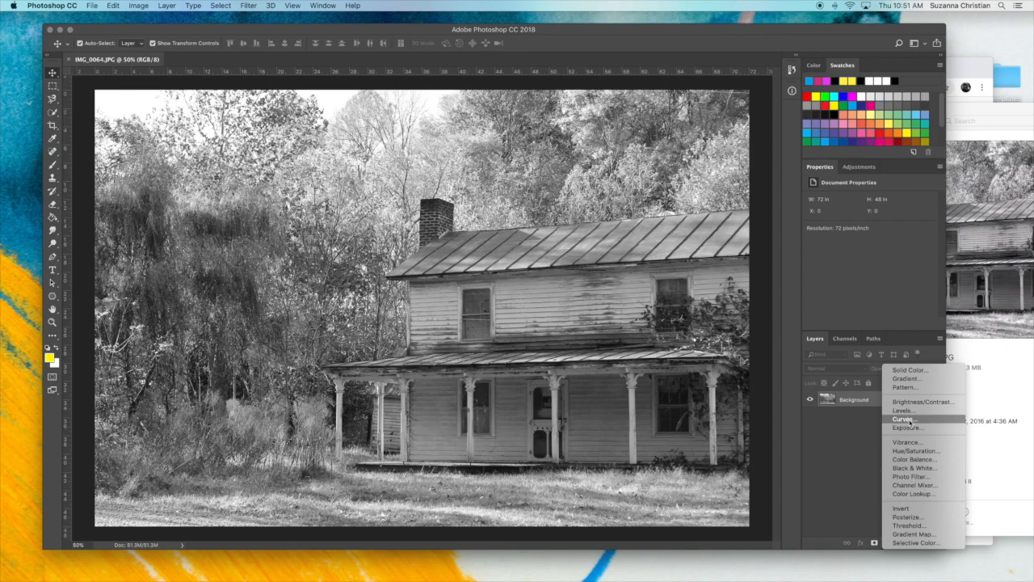
click(903, 419)
Use the Curves eyedroppers to set the black point on the dark window under the porch and the white point in the bright sky
click(813, 250)
click(813, 227)
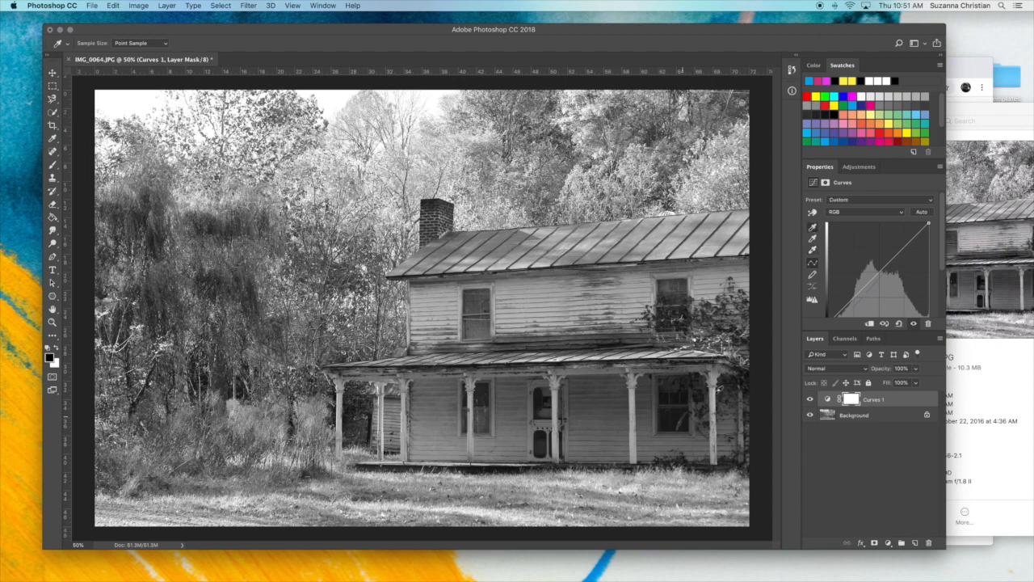
click(667, 424)
click(813, 249)
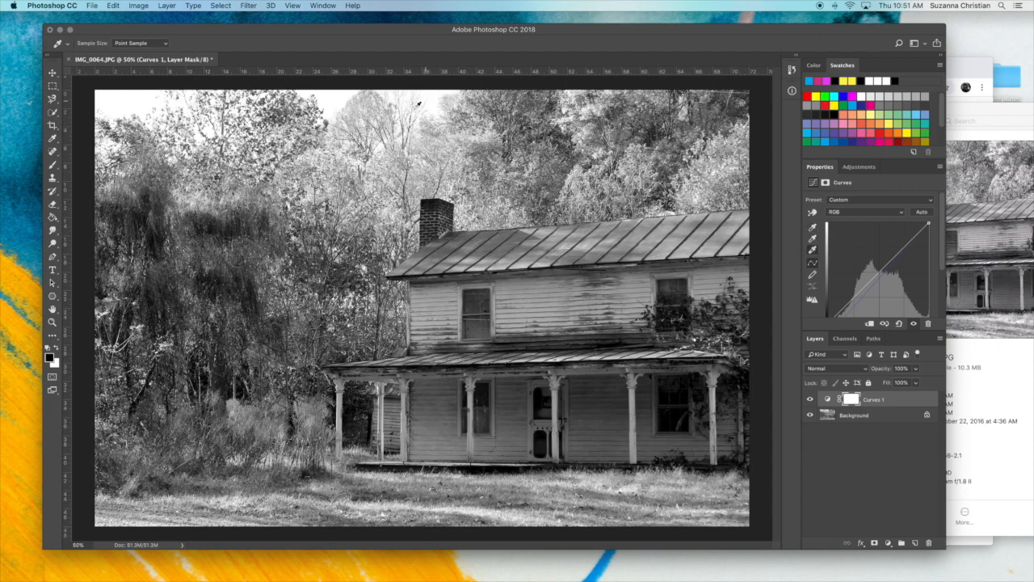
click(52, 73)
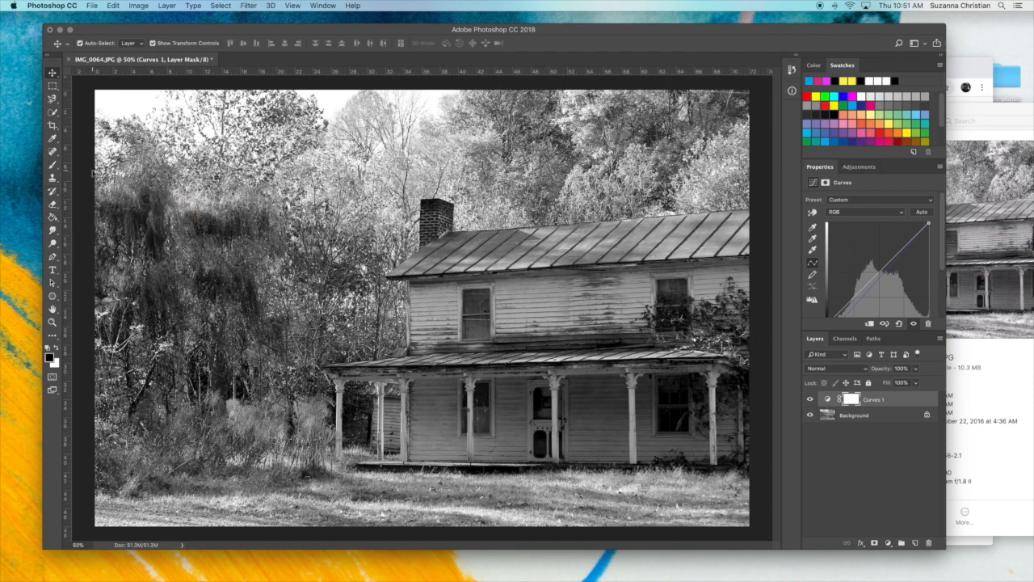
Save the image in Photoshop format to Documents > YOUR BLOCK > YOUR NAME, named with the surname followed by "-bwedited-a1", keeping Maximize Compatibility on
click(91, 6)
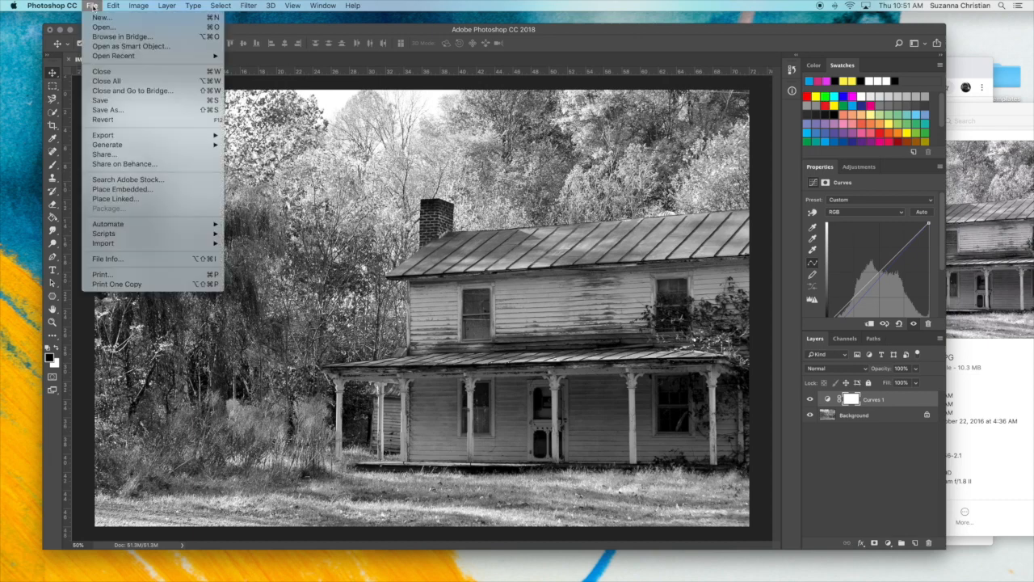
click(113, 110)
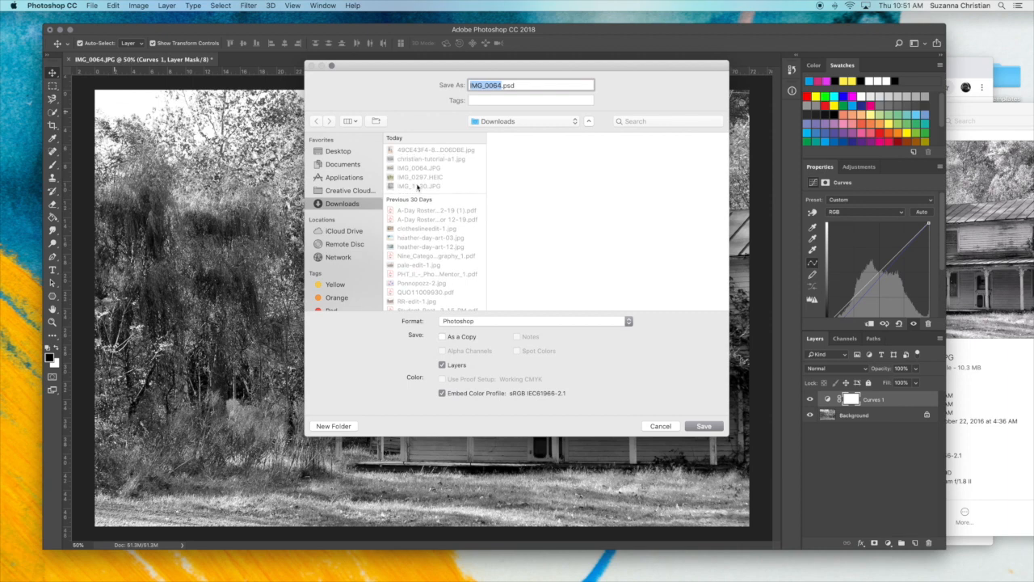
text(christian-bwedited-a1)
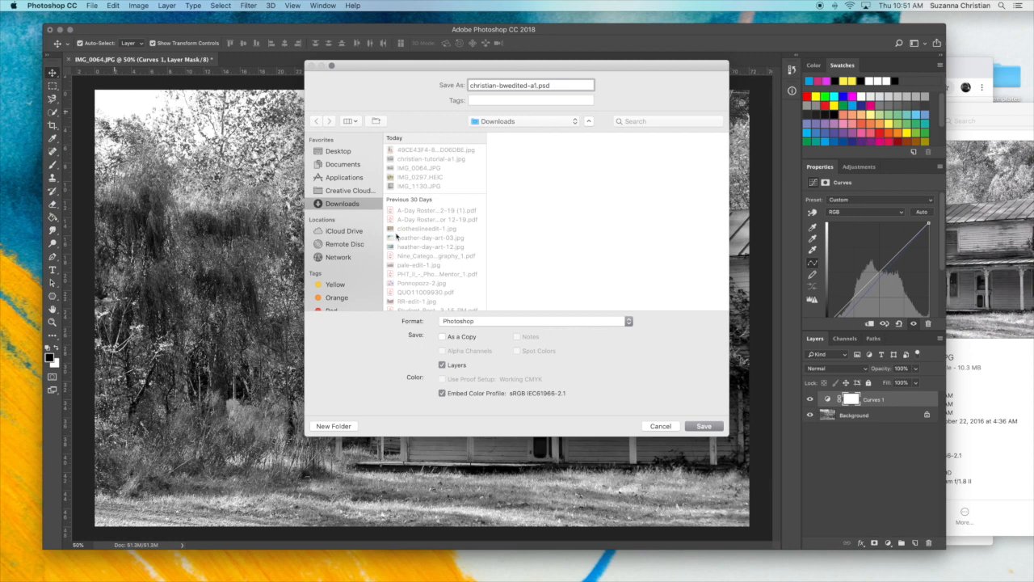
scroll(460, 210, down, 5)
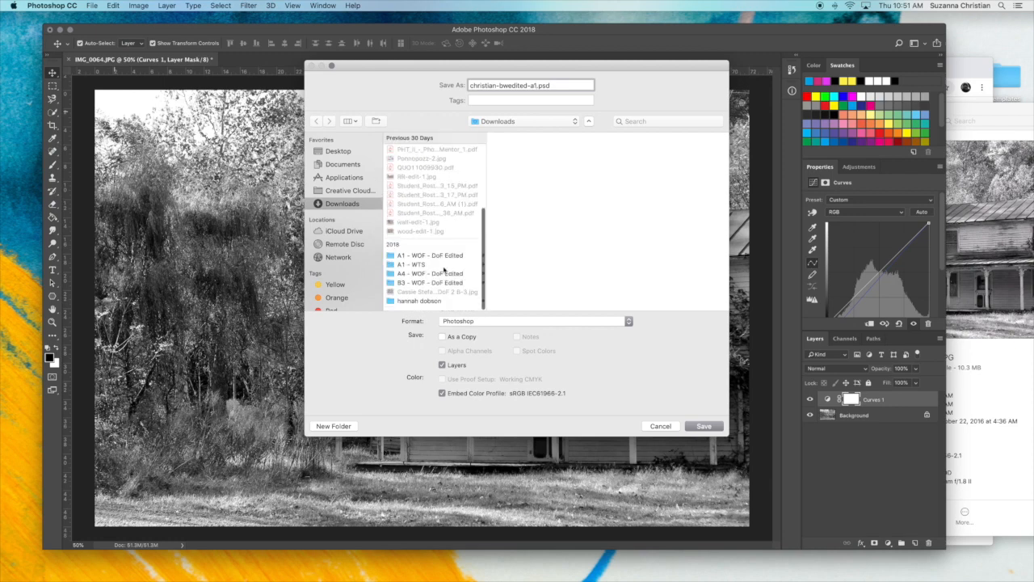
click(351, 167)
scroll(437, 198, down, 5)
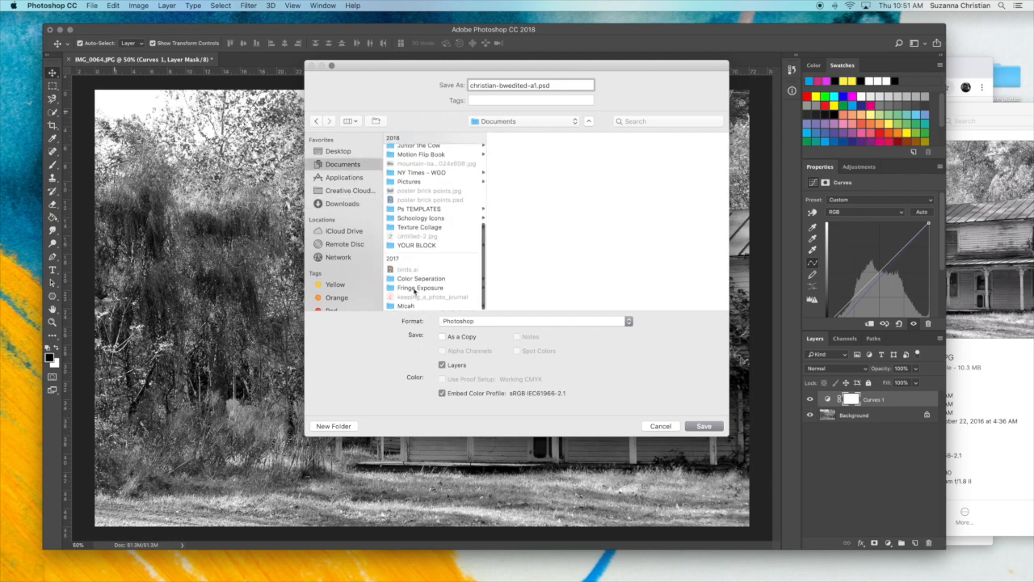
click(421, 284)
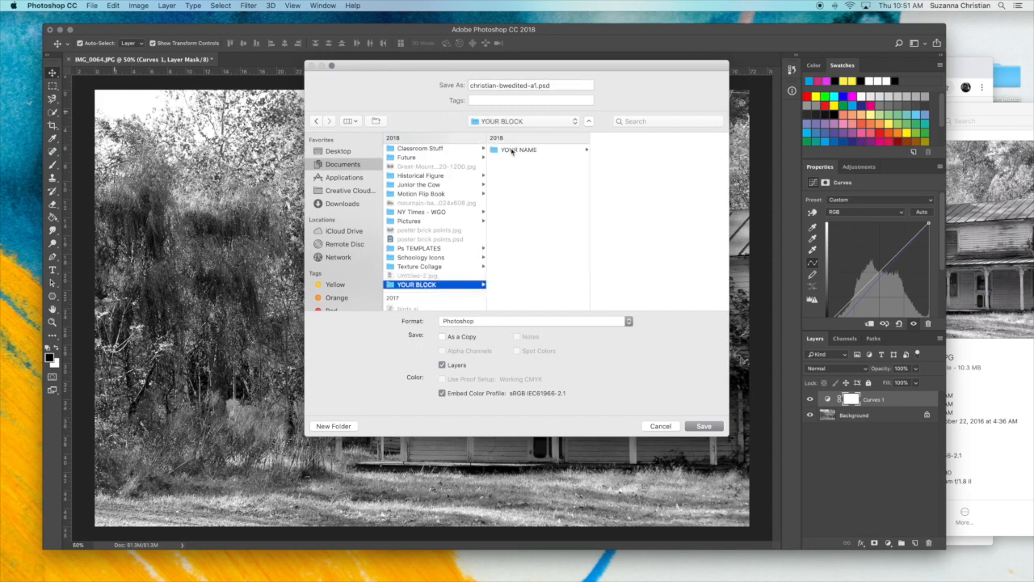
click(519, 151)
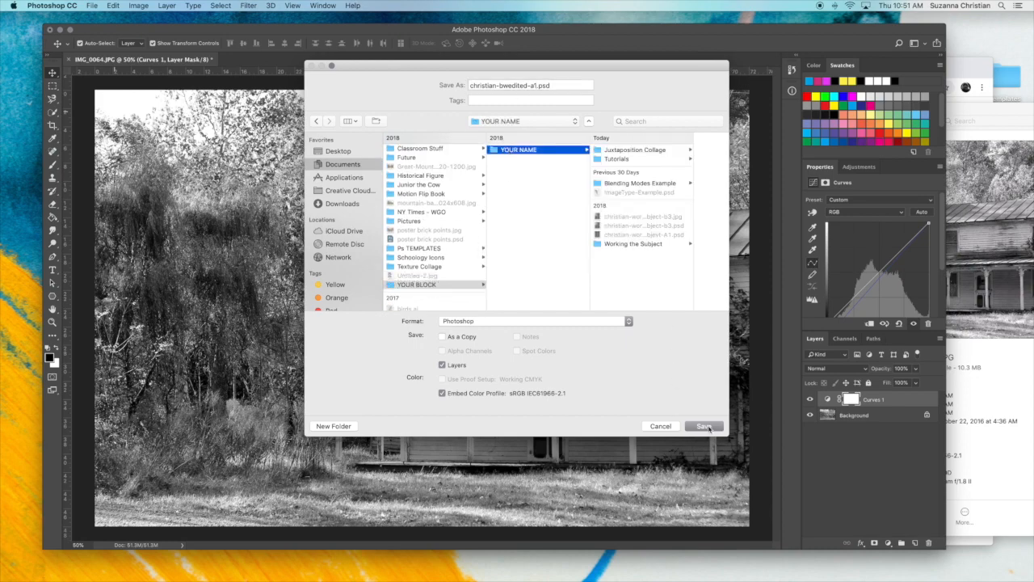
click(704, 425)
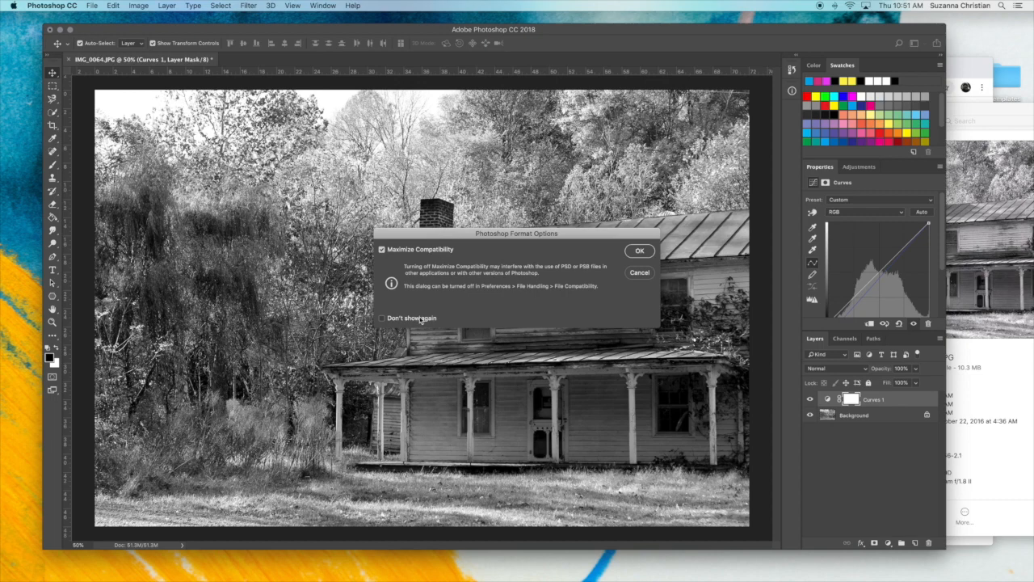
click(644, 250)
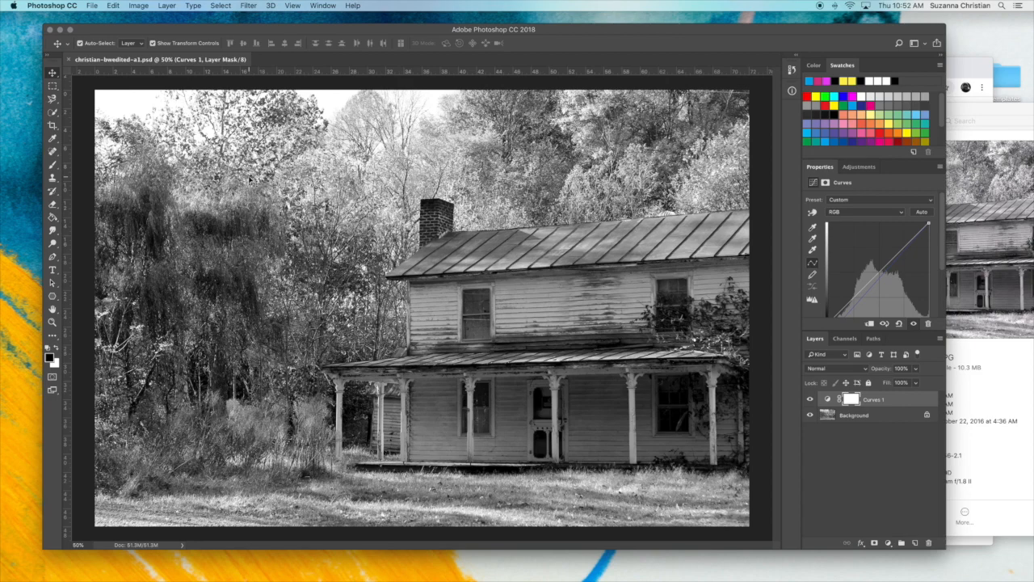
Set up the Crop tool with W x H x Resolution at 10 in by 8 in and 300 px/in, in landscape orientation
click(53, 126)
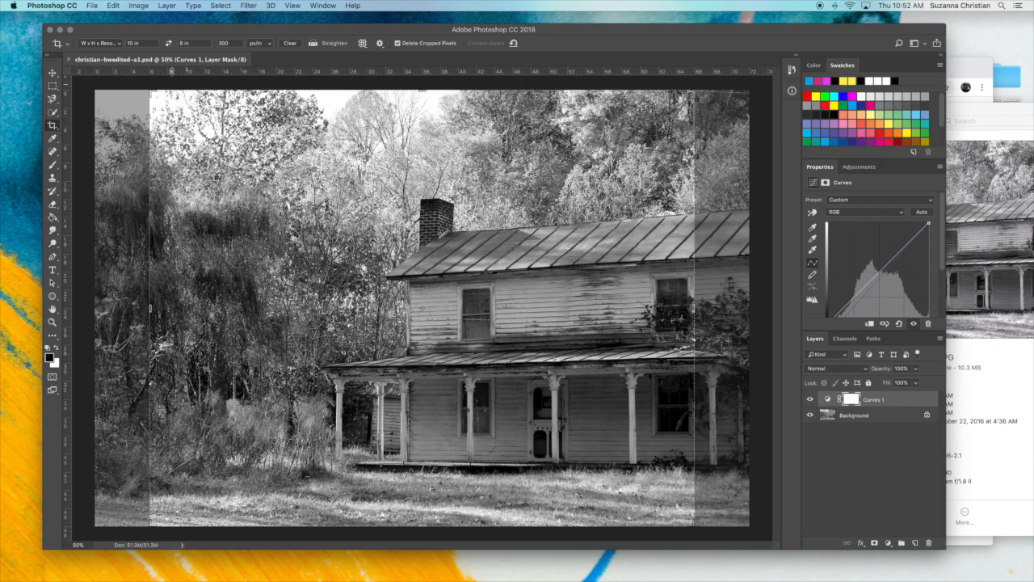
click(120, 44)
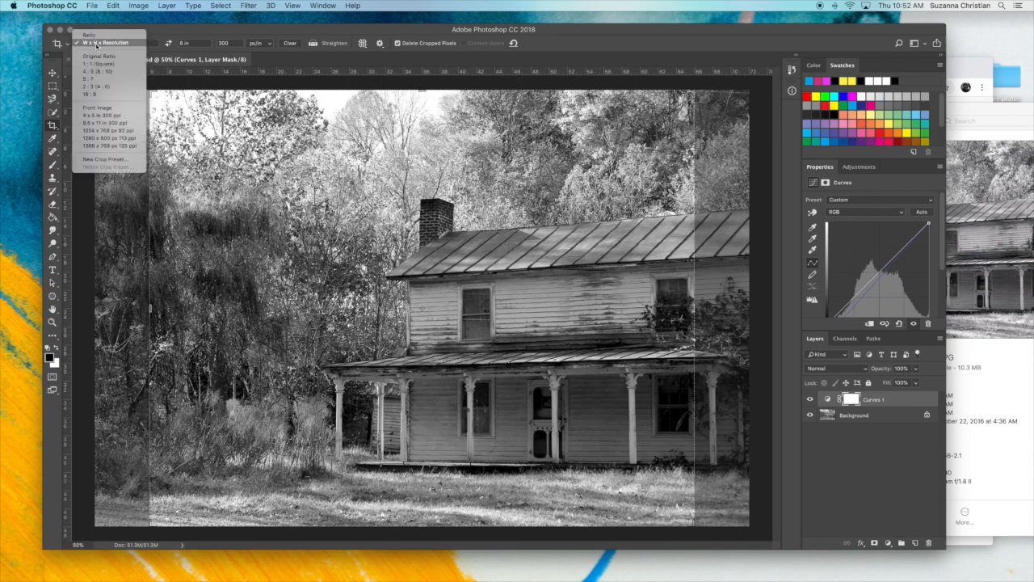
click(108, 44)
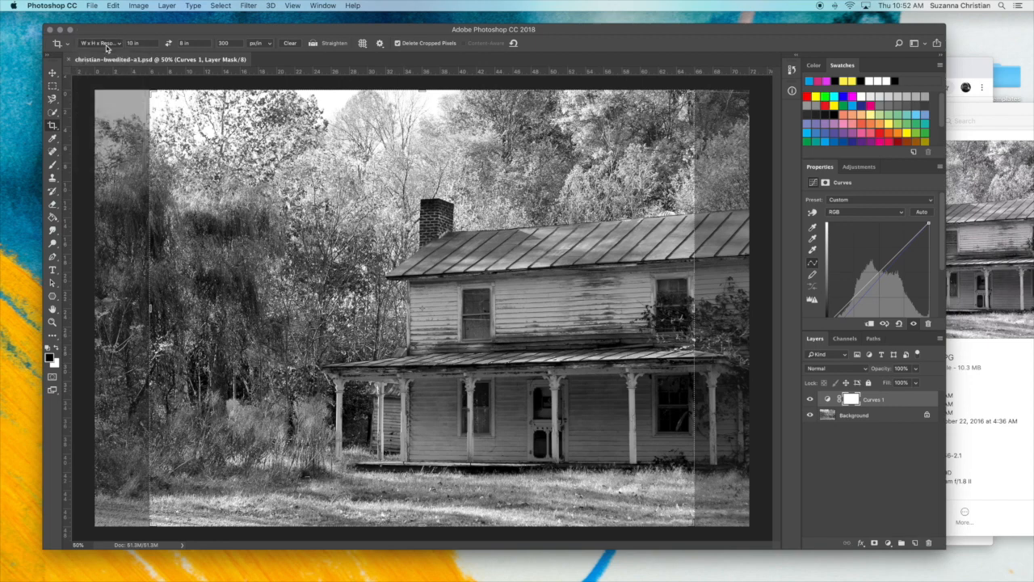
click(146, 42)
click(169, 43)
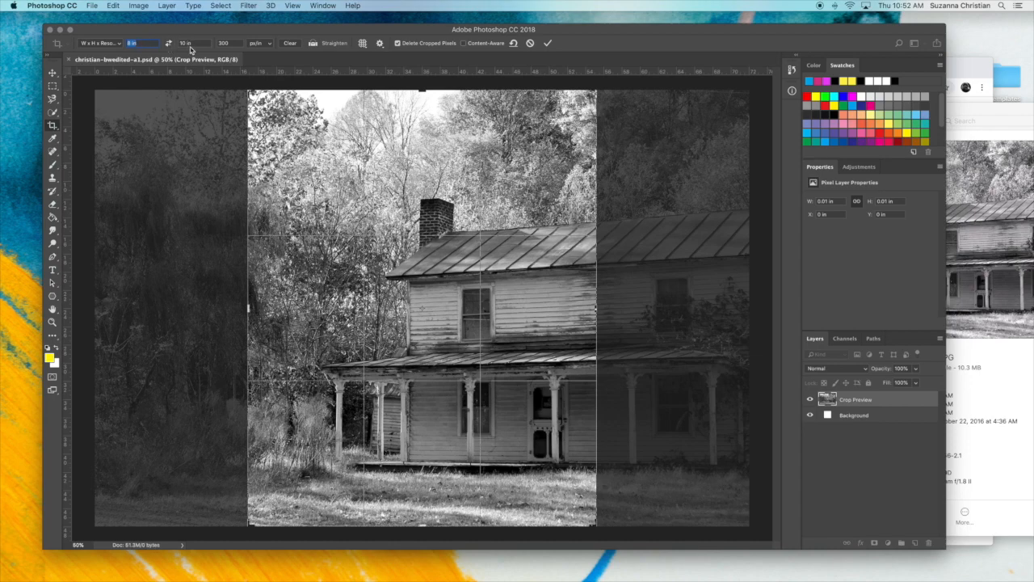
click(168, 42)
Tighten the crop frame around the house, reposition the photo so the whole porch fits inside, and apply the crop
drag(156, 95, 191, 123)
drag(454, 198, 402, 220)
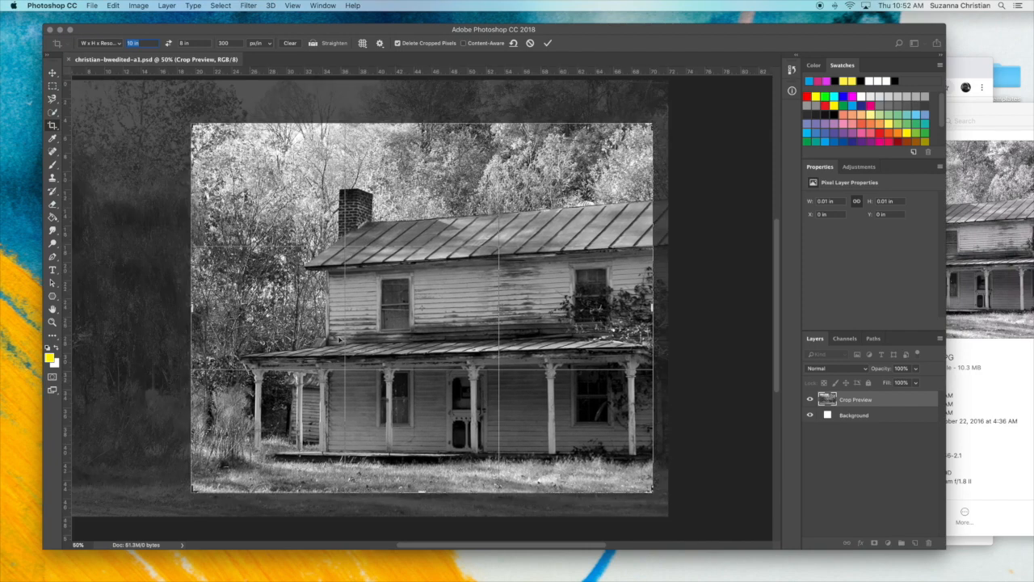
drag(310, 313, 315, 313)
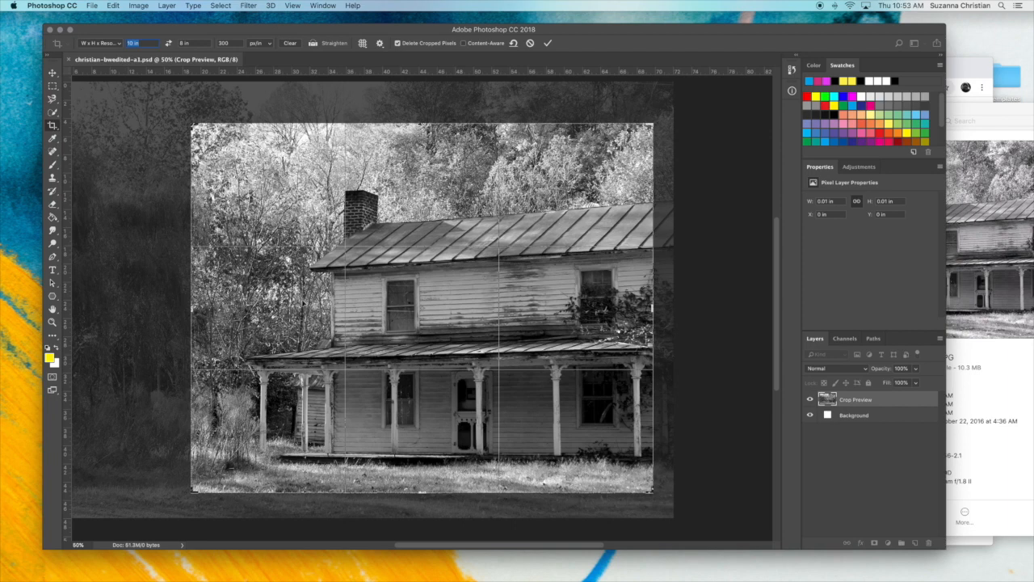
click(549, 45)
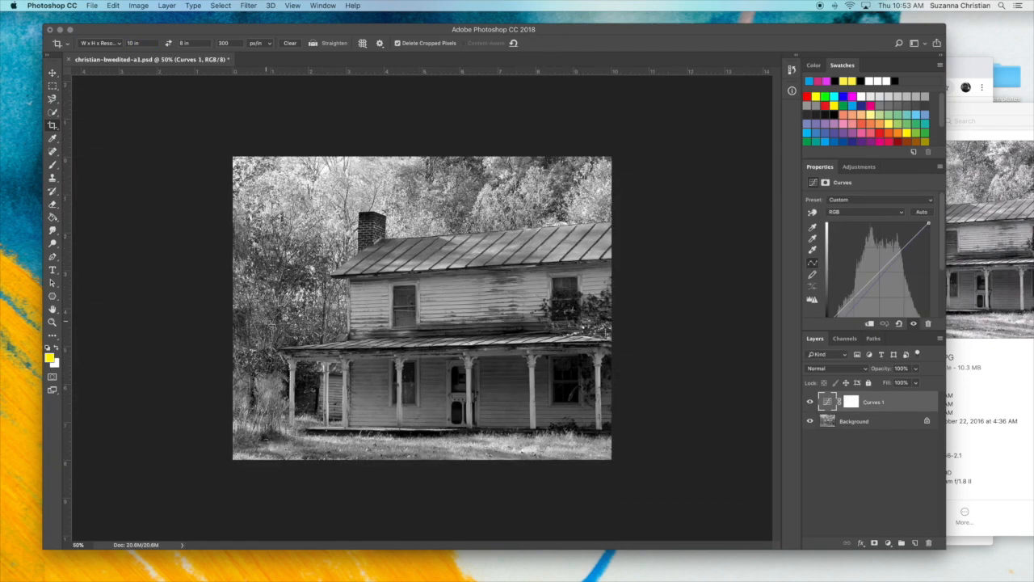
click(52, 73)
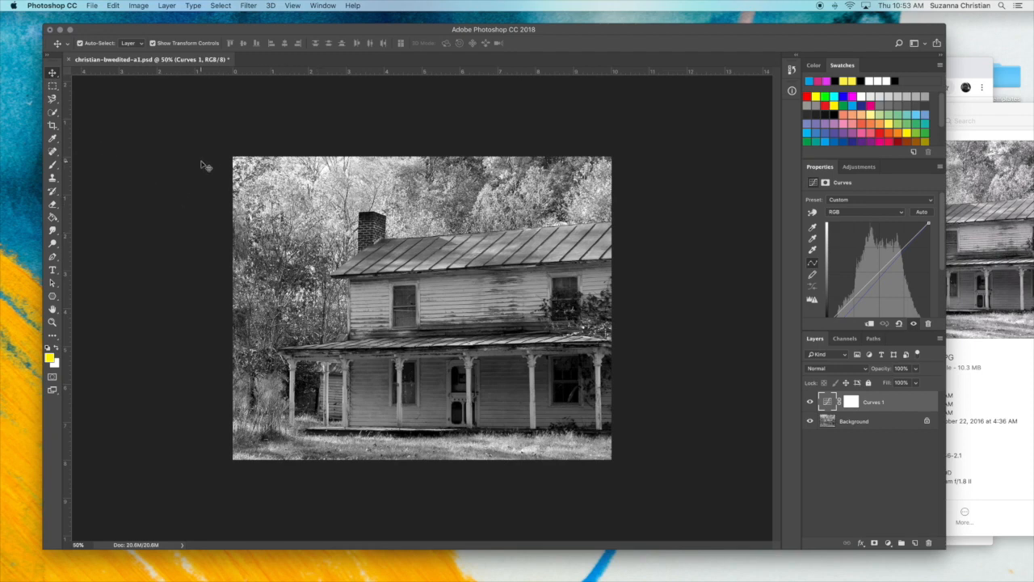
Save a JPEG copy of the cropped house photo in the YOUR NAME folder at quality 12 (Maximum), Baseline ("Standard")
click(92, 6)
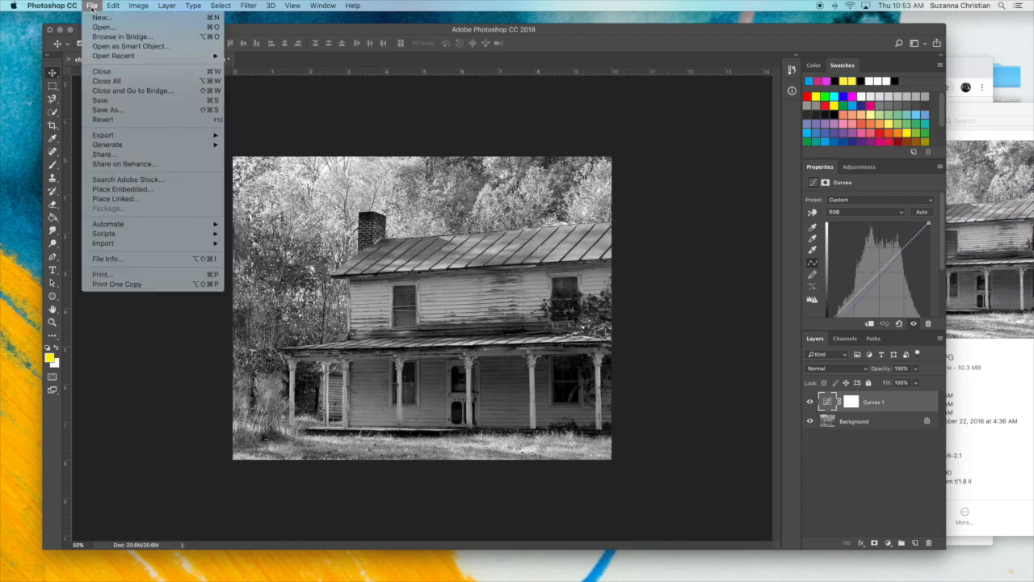
click(113, 109)
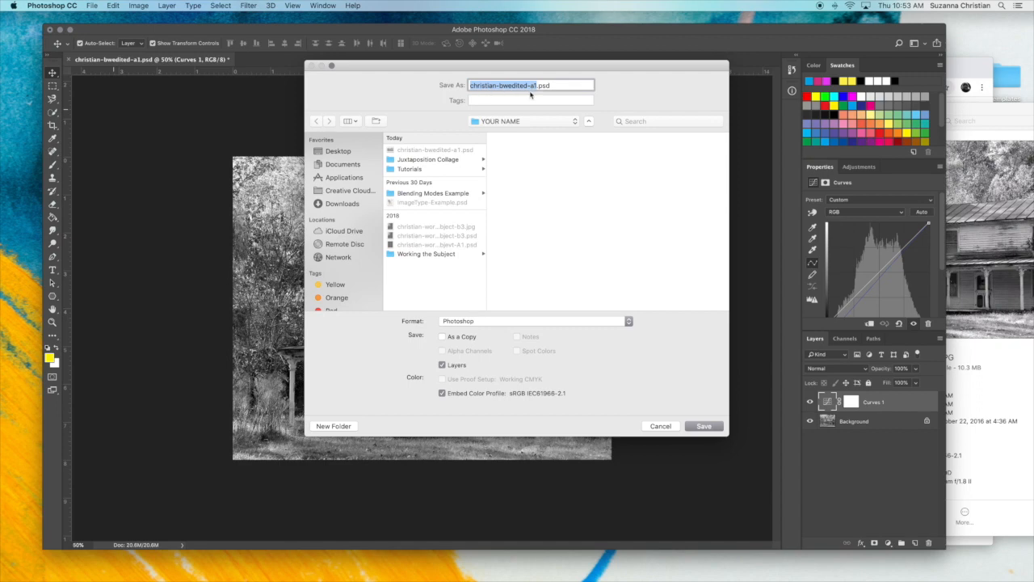
click(629, 323)
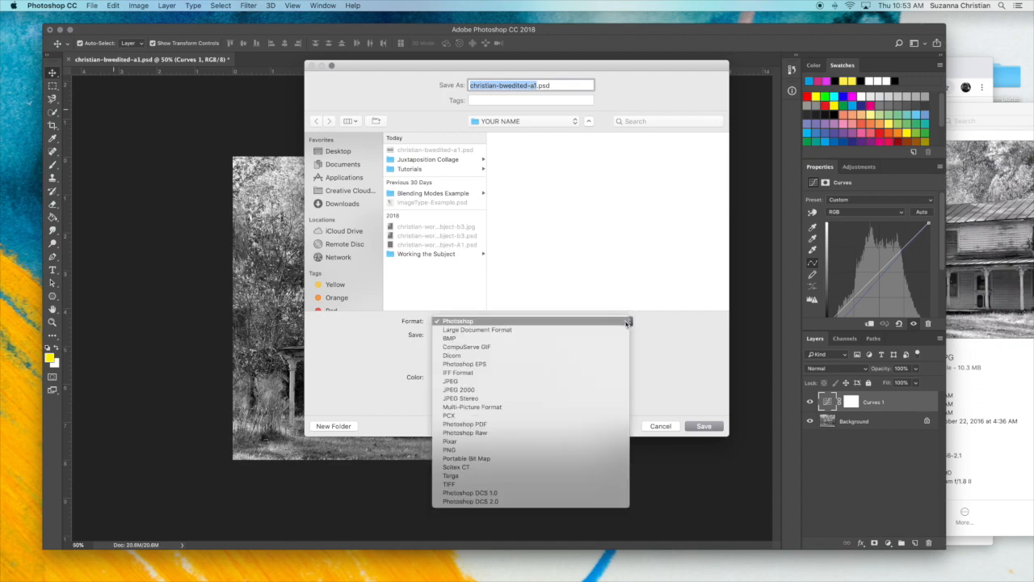
click(597, 380)
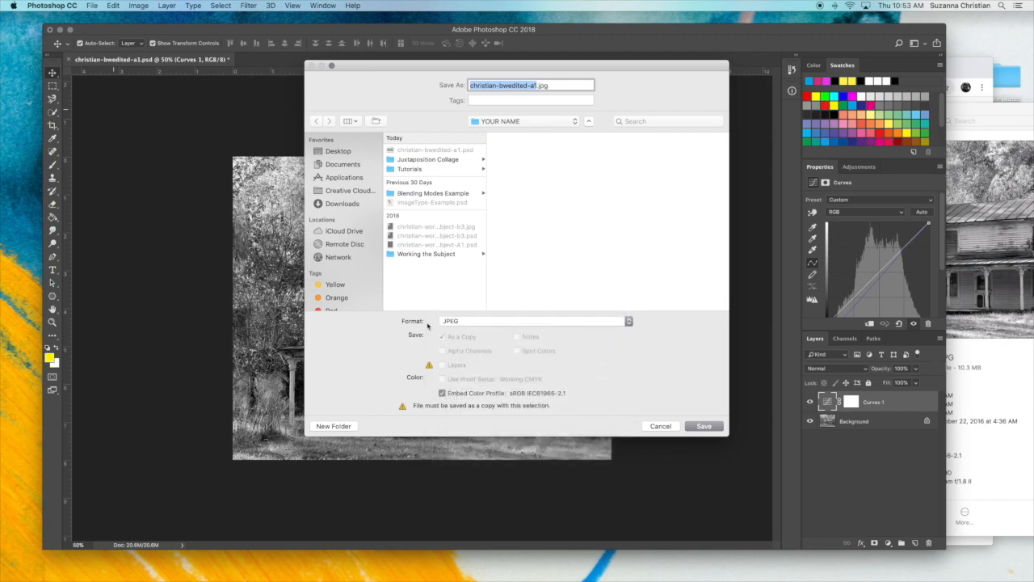
click(469, 323)
click(451, 323)
click(704, 426)
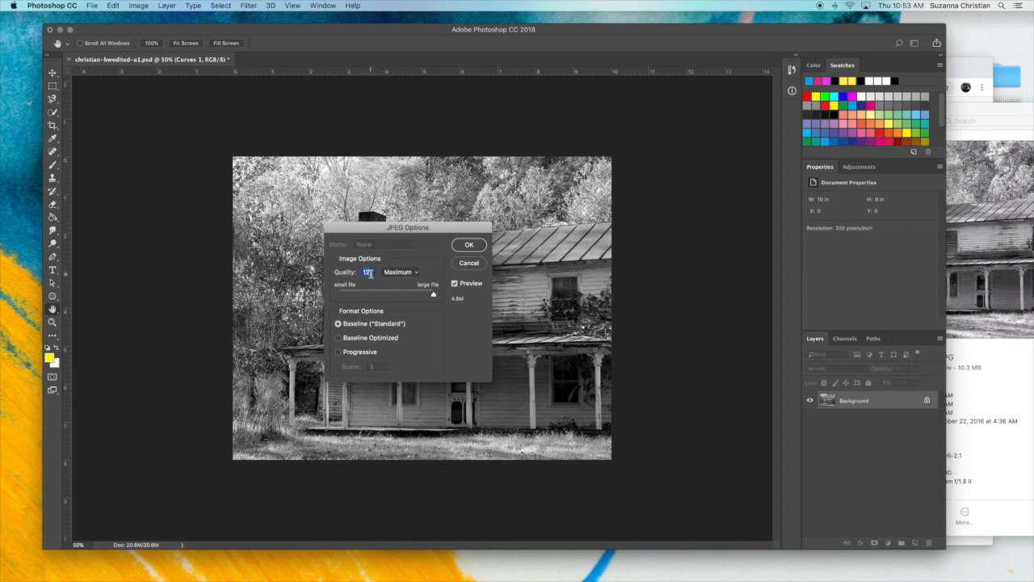
click(414, 275)
click(415, 273)
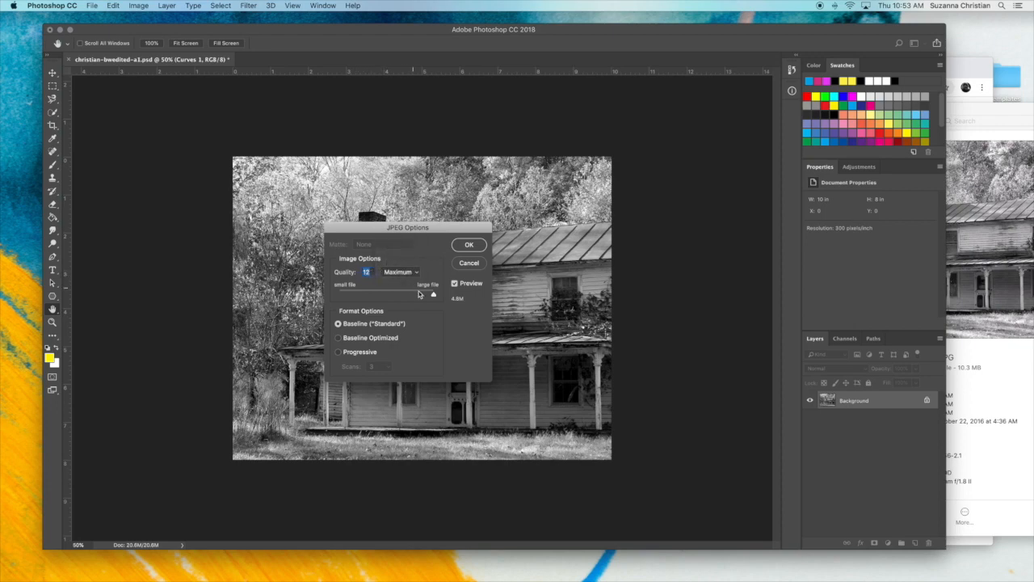
click(470, 245)
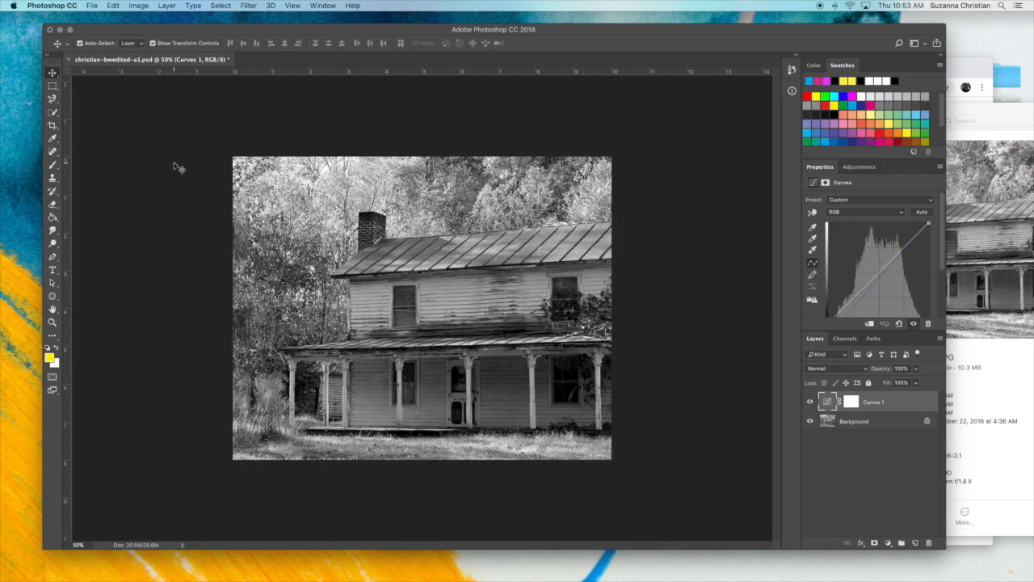
Start a new document and set its size to 8 in wide by 10 in high in portrait orientation
click(93, 7)
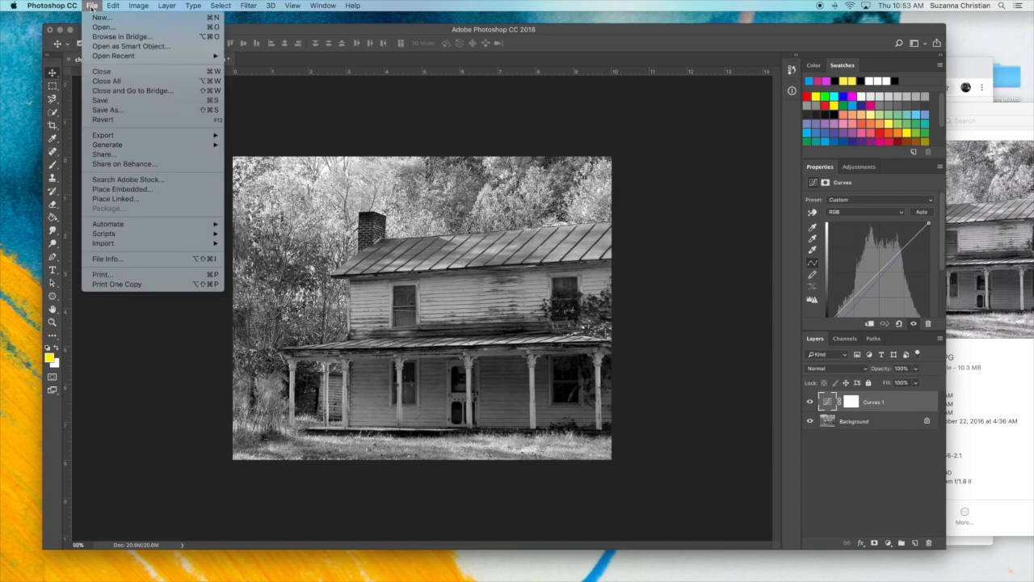
click(95, 18)
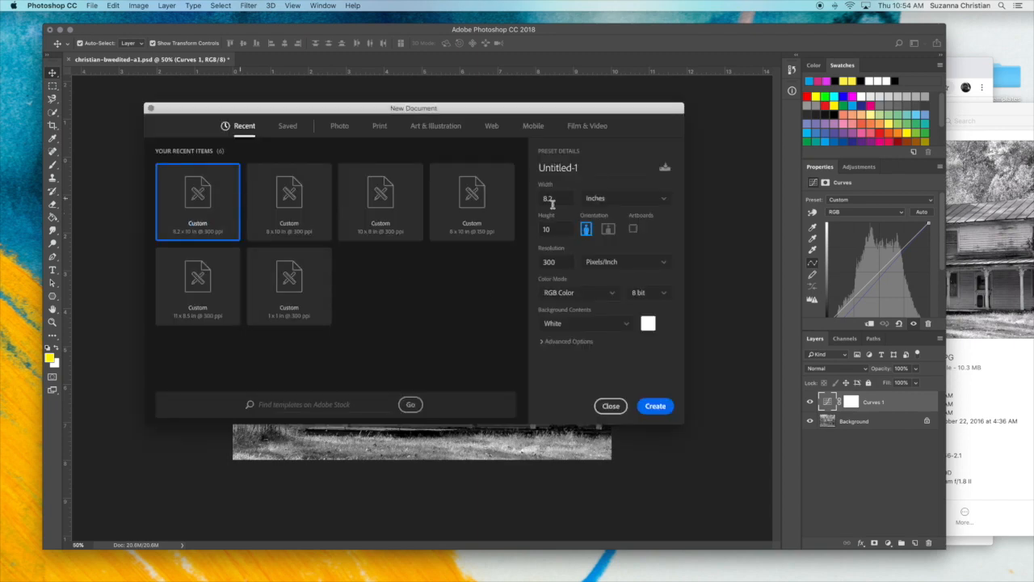
drag(564, 198, 526, 199)
click(629, 201)
drag(559, 230, 523, 232)
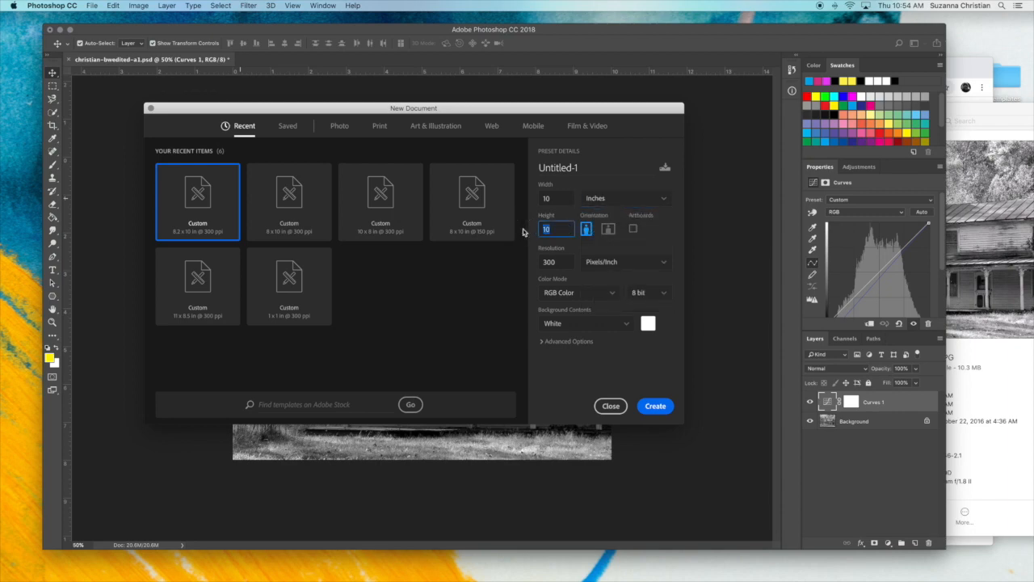
click(609, 230)
click(588, 232)
Set the new document's resolution to 300 pixels/inch and create it with RGB Color and a white background
drag(562, 263, 534, 268)
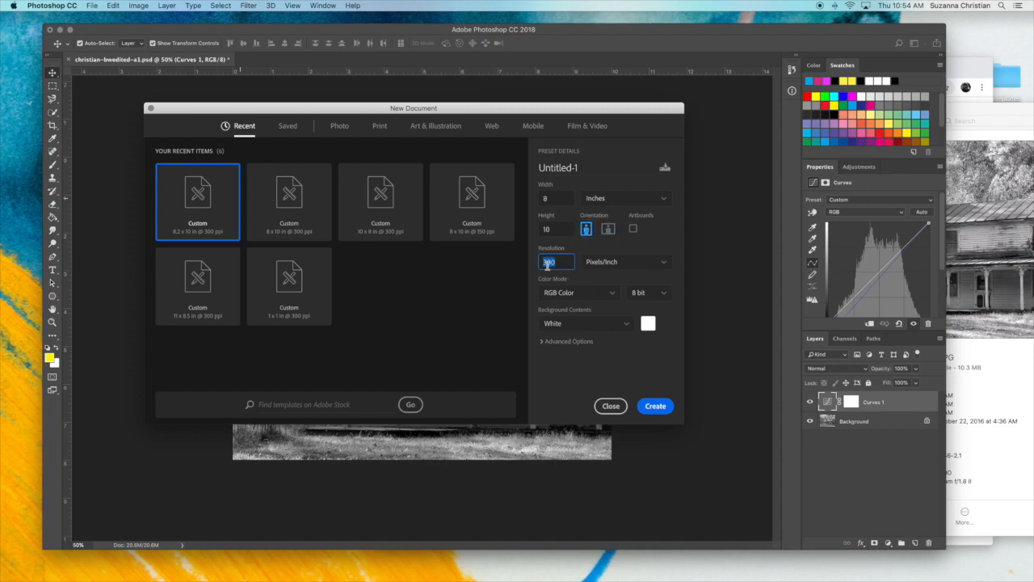
scroll(555, 264, down, 1)
text(30)
click(661, 406)
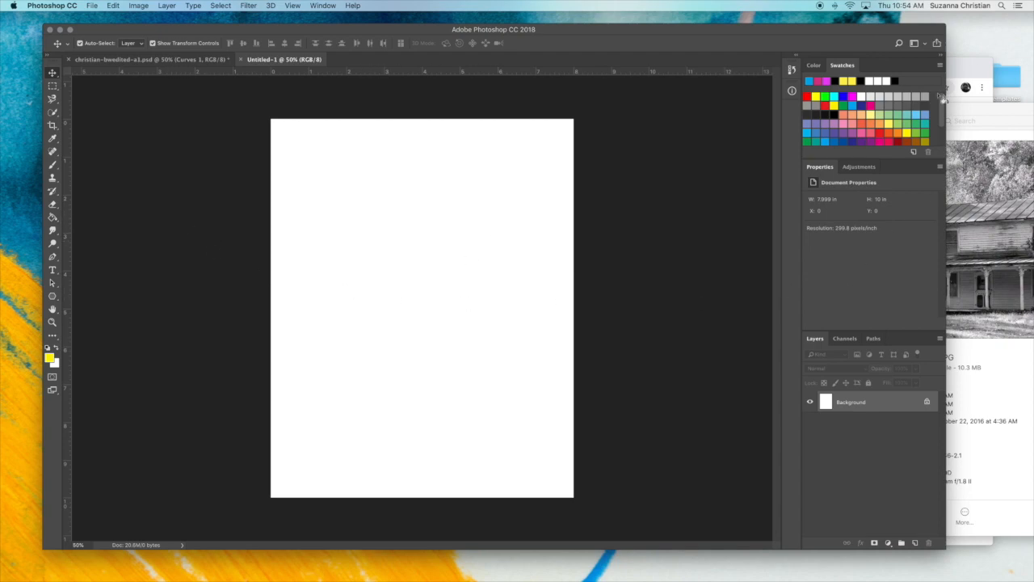
Bring SCN_0005.jpg from the Juxtaposition Collage folder in Finder onto the blank Photoshop canvas and commit the placement
mouse_move(314, 575)
click(269, 567)
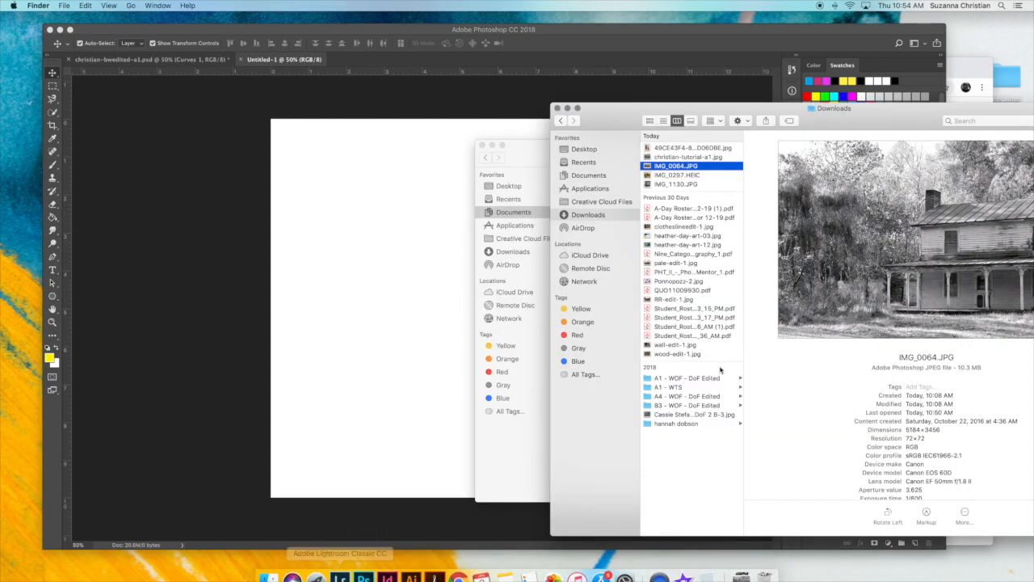
drag(603, 114, 632, 109)
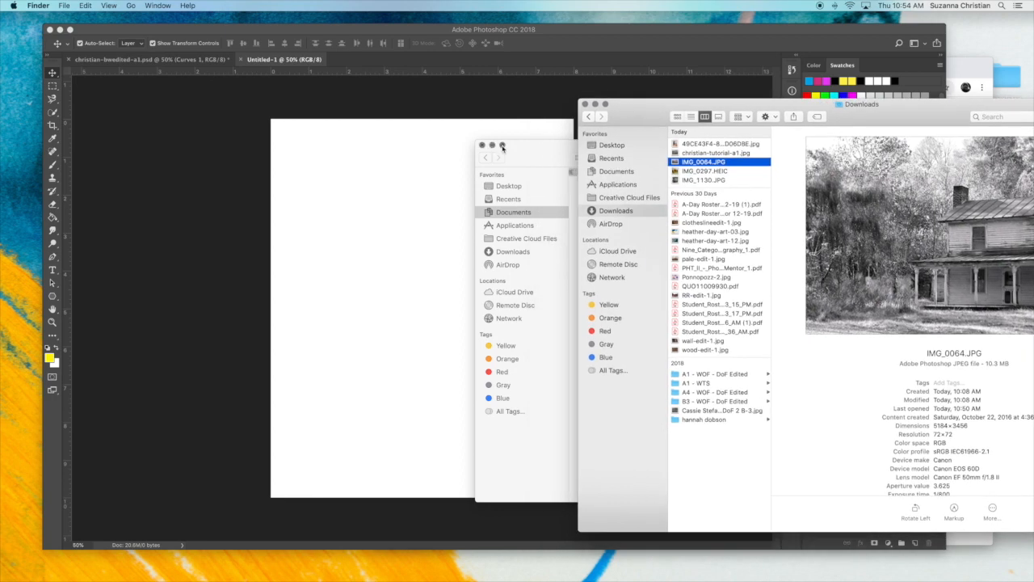
click(536, 157)
click(769, 226)
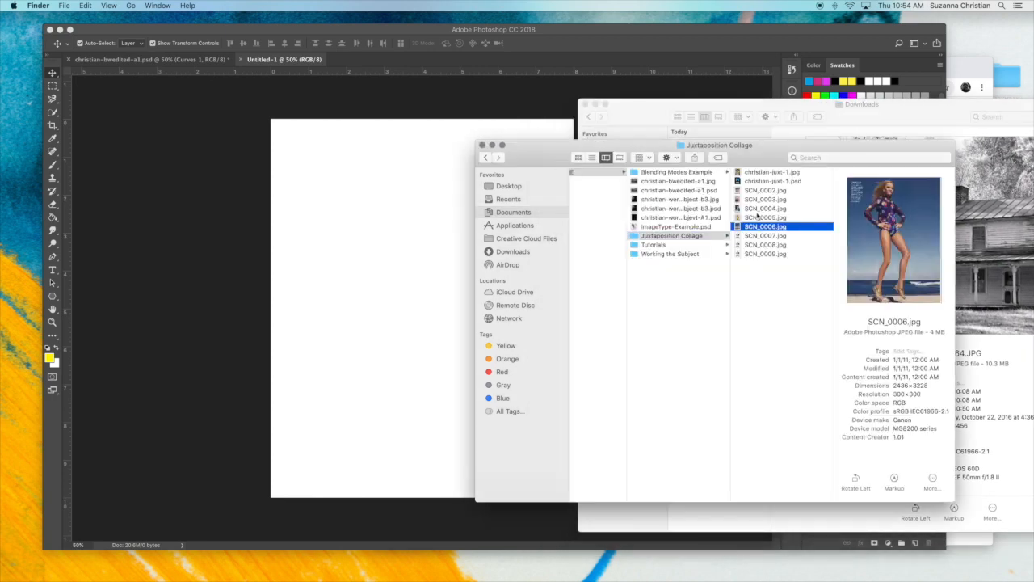
click(760, 218)
drag(760, 218, 396, 282)
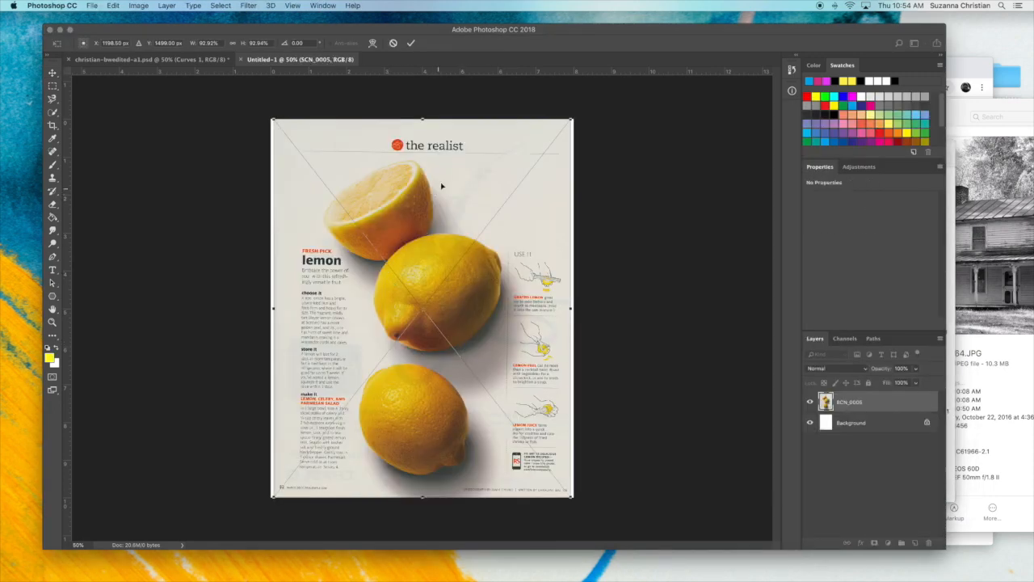
click(410, 43)
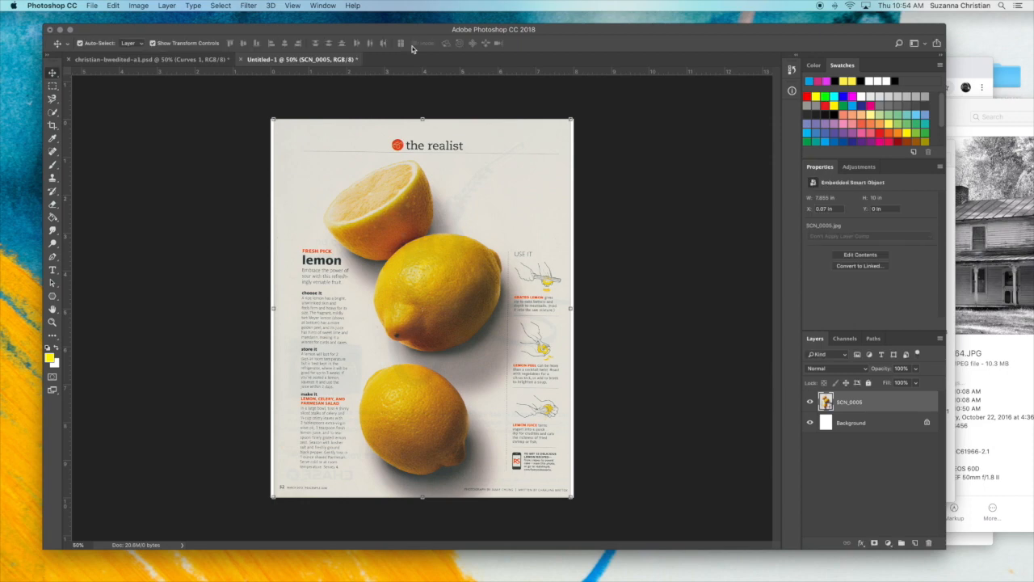
Place SCN_0004.jpg from the Juxtaposition Collage folder as an embedded image above the lemon layer, commit it and deselect the layer
click(92, 6)
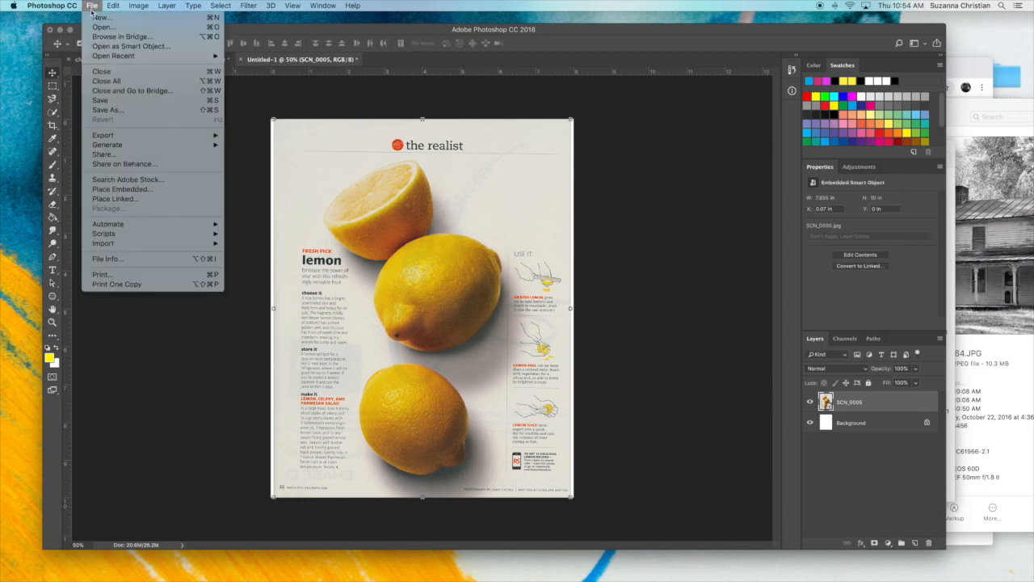
click(127, 195)
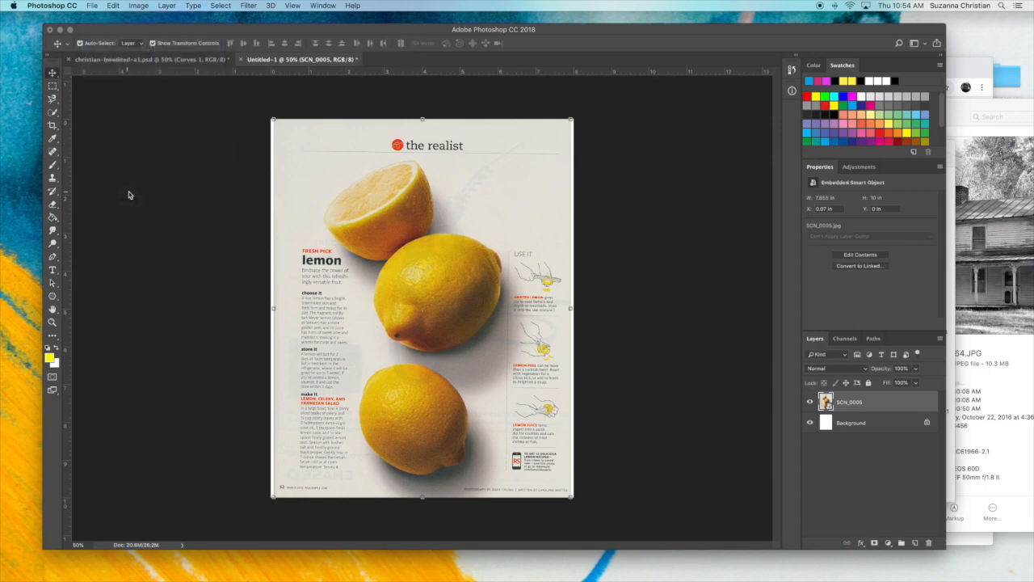
click(432, 118)
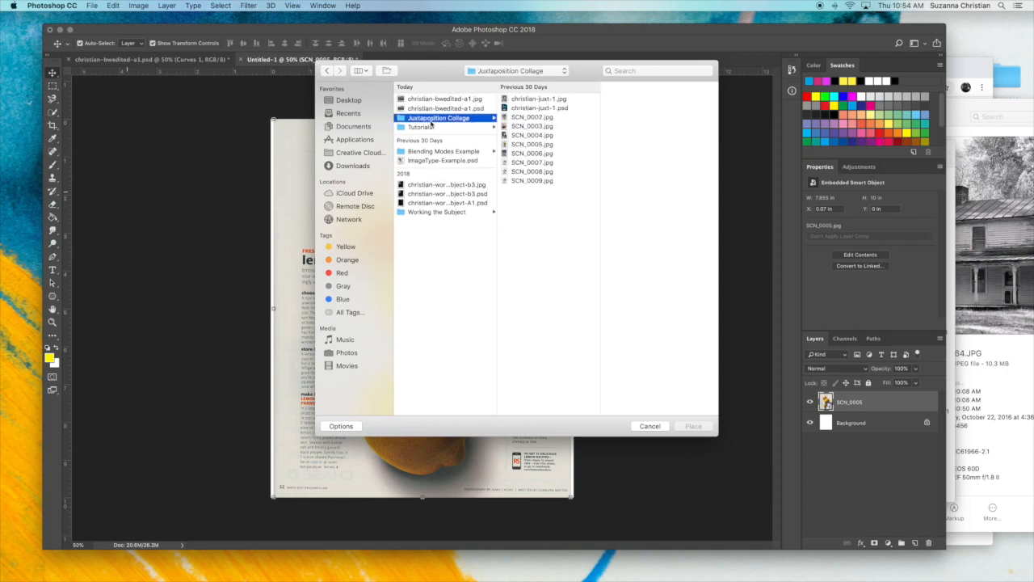
click(540, 180)
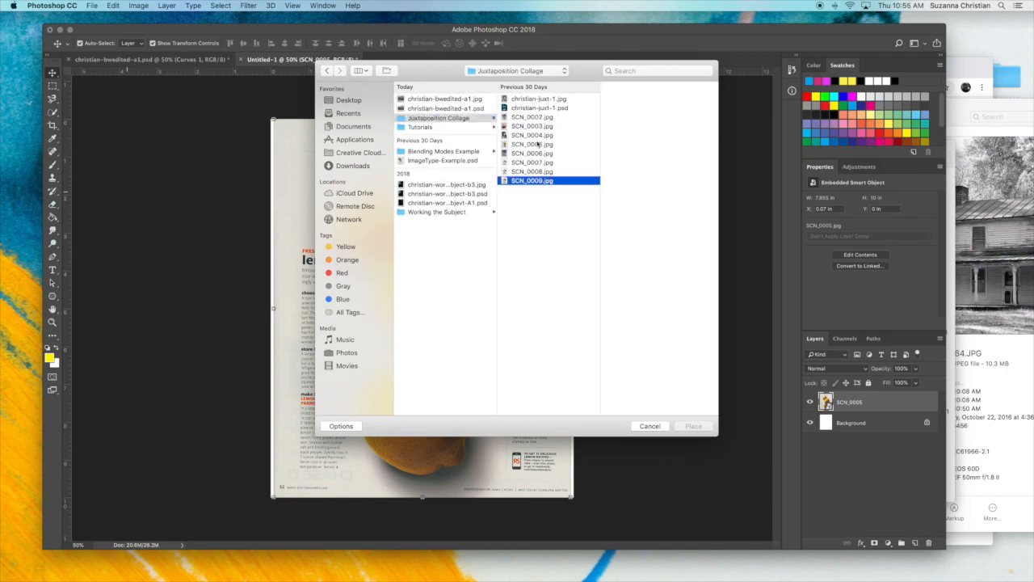
click(527, 118)
click(517, 127)
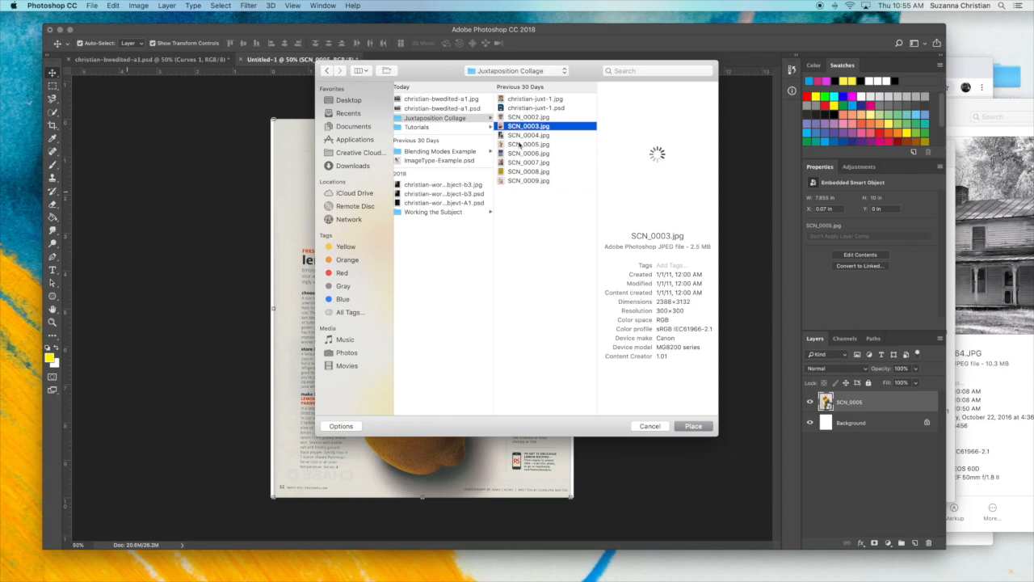
click(522, 136)
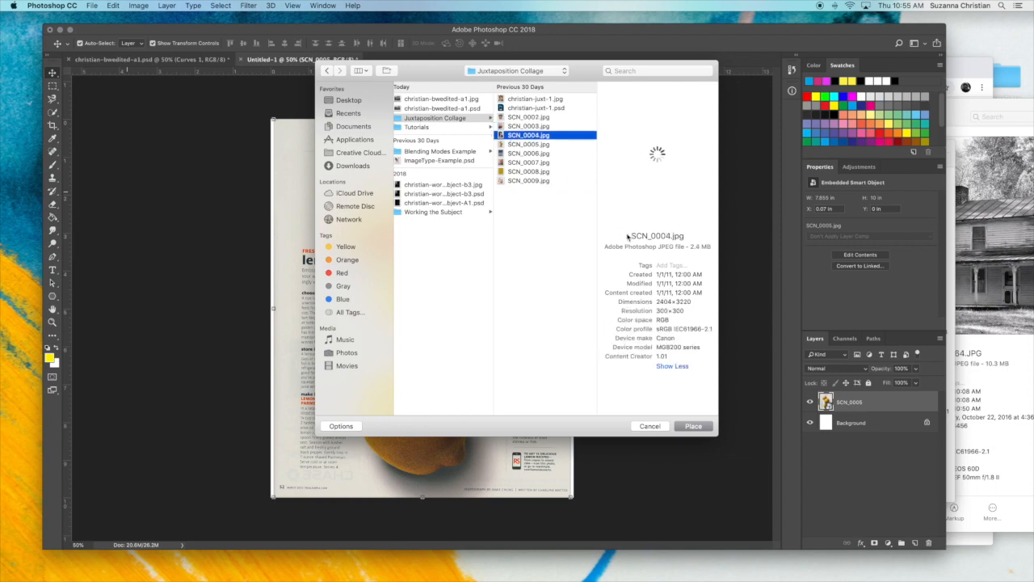
click(692, 426)
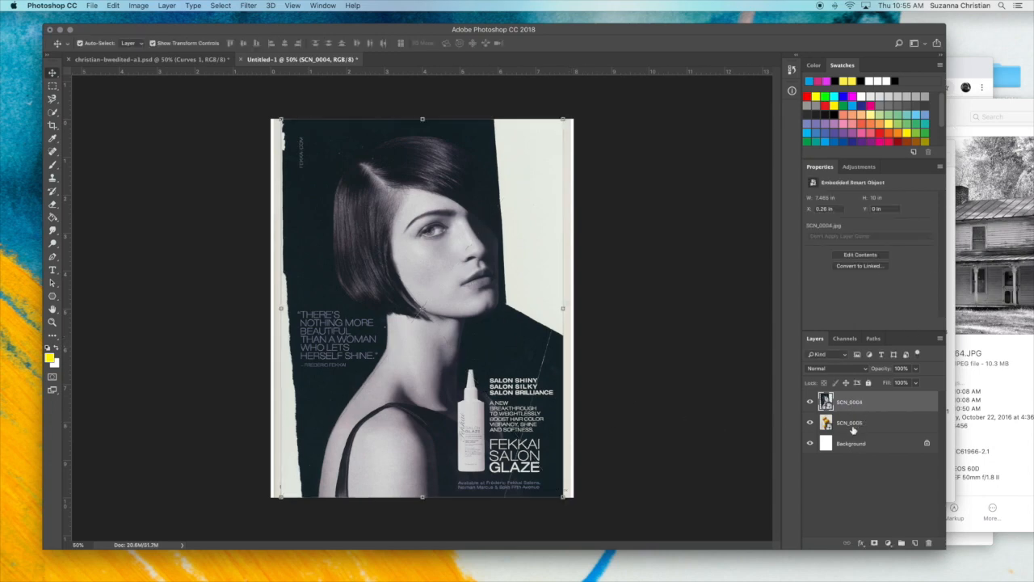
key(Return)
click(202, 167)
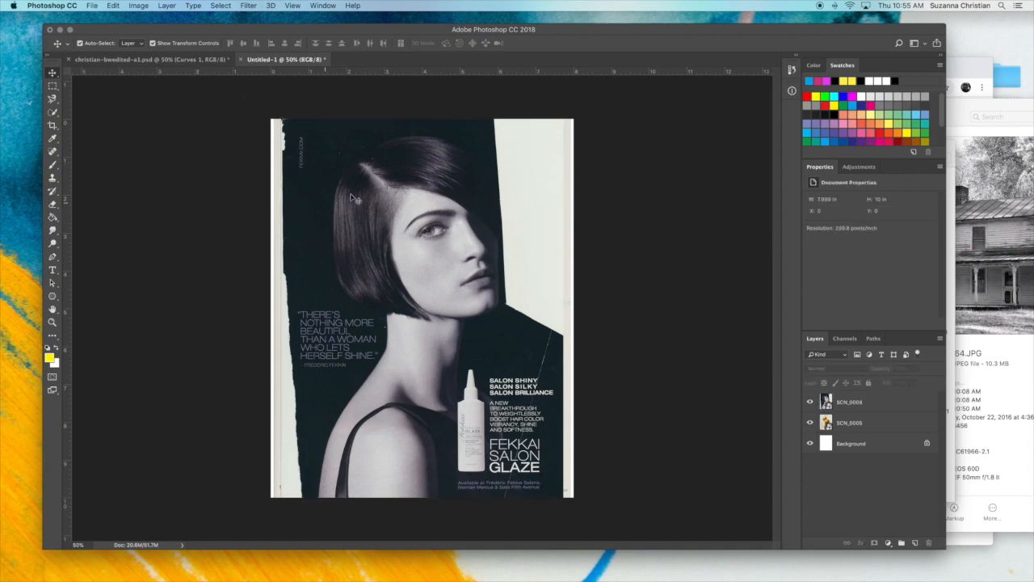
Save the collage in Photoshop format in the Juxtaposition Collage folder, named with the surname followed by "-collage-a1", keeping layers
click(92, 5)
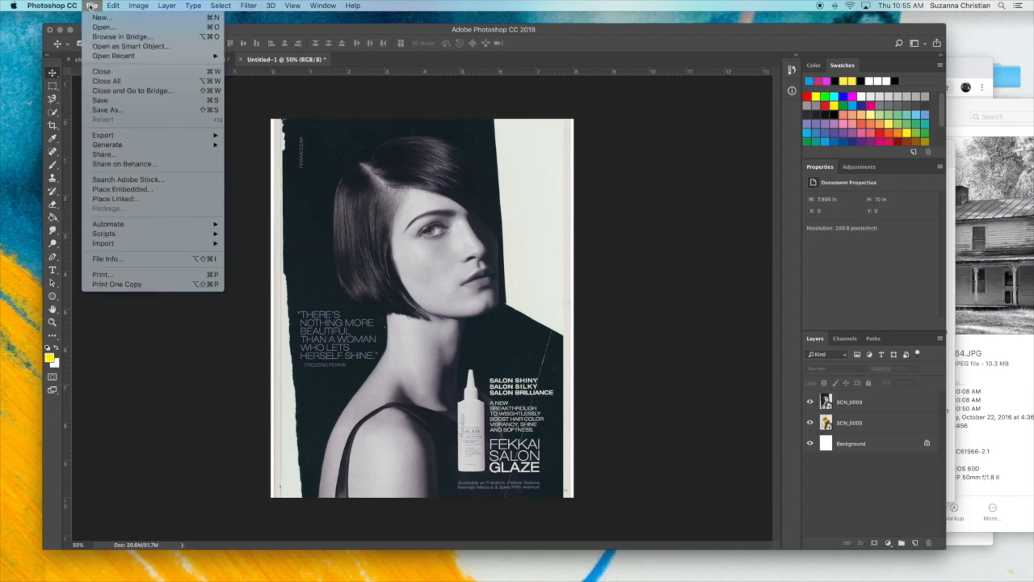
click(124, 110)
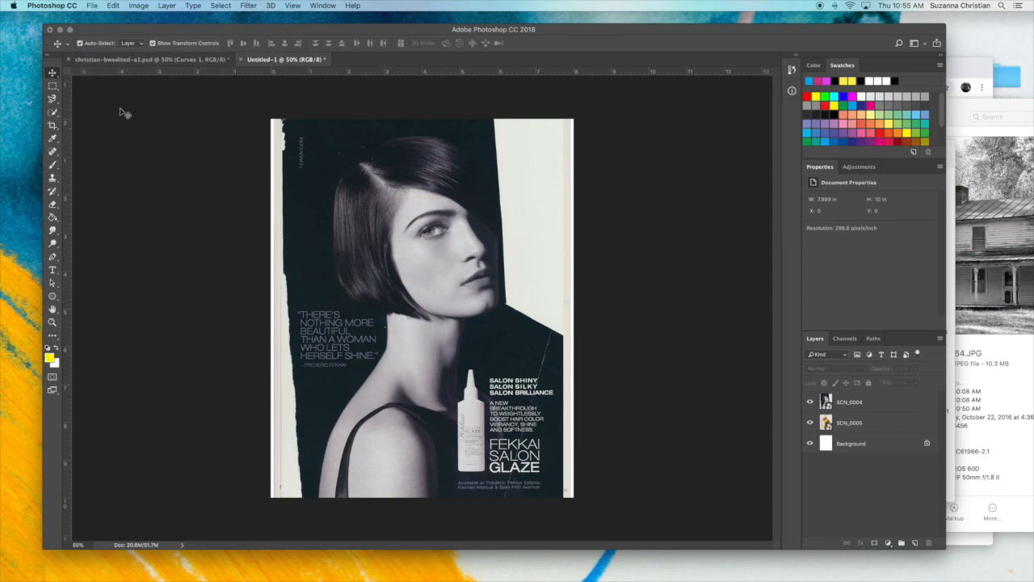
text(christian-)
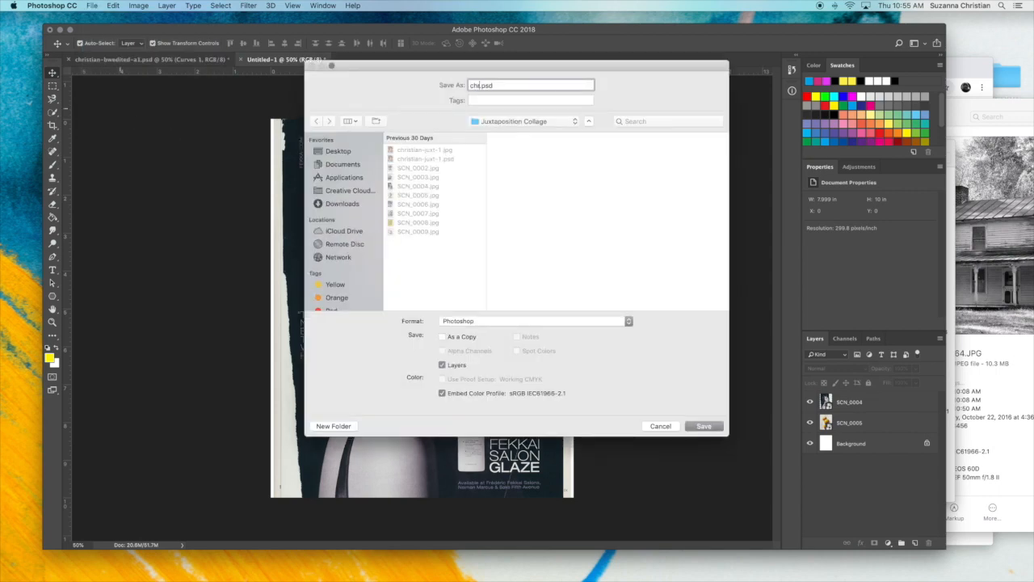
text(collage-a1)
click(568, 322)
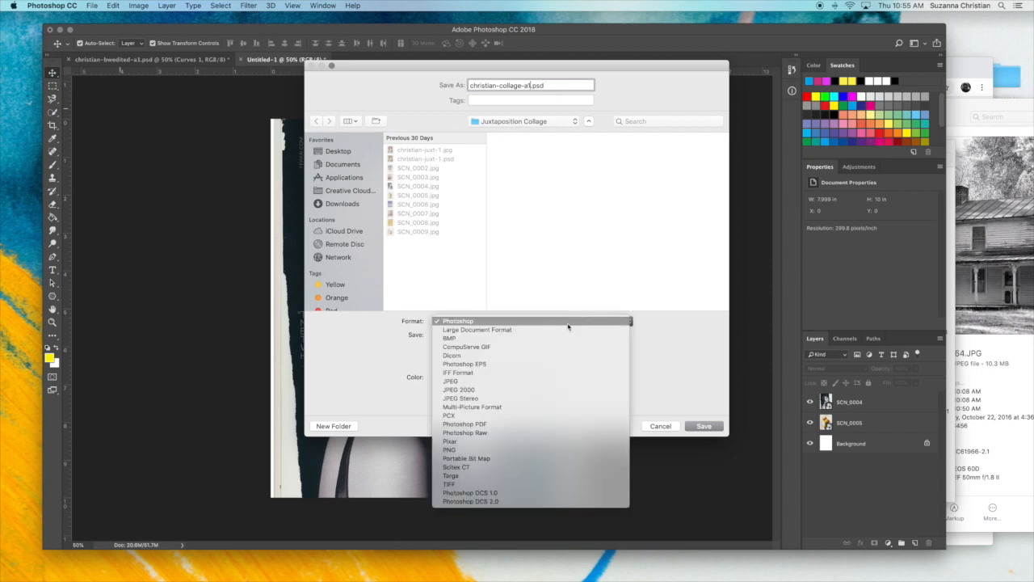
click(517, 326)
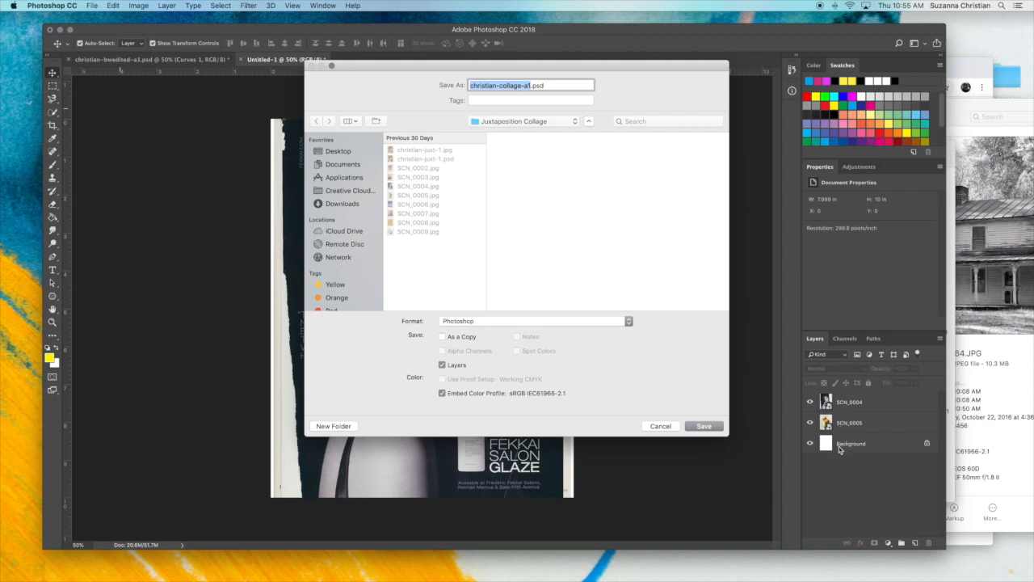
click(704, 426)
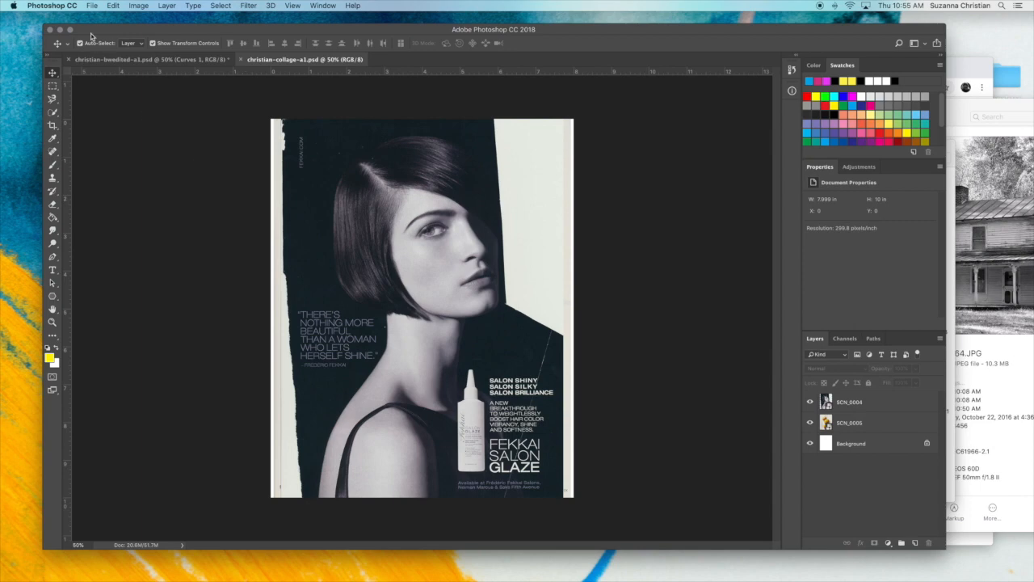
Save a JPEG copy of the collage under the same name in the Juxtaposition Collage folder, accepting the JPEG options
click(93, 7)
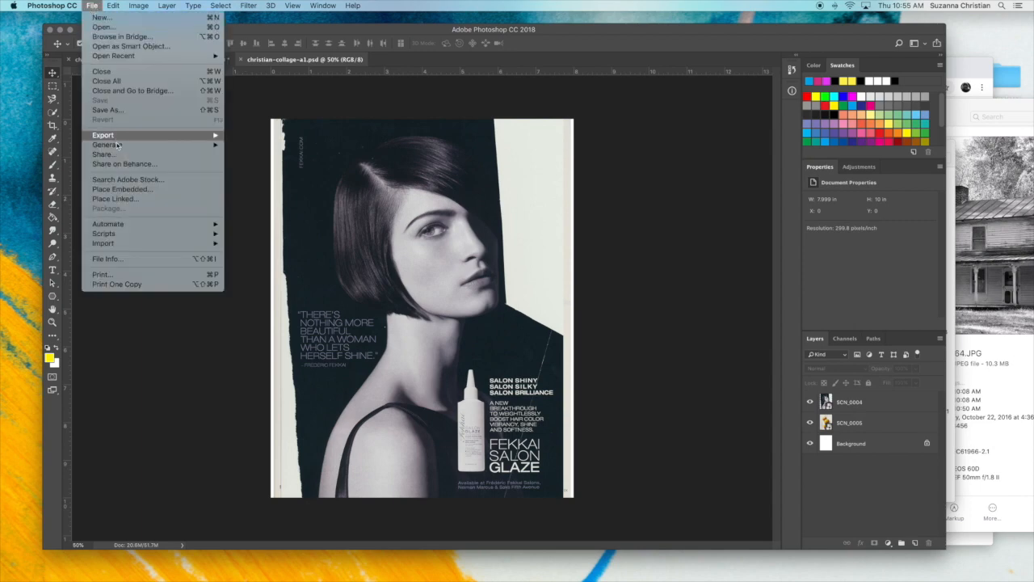
click(111, 110)
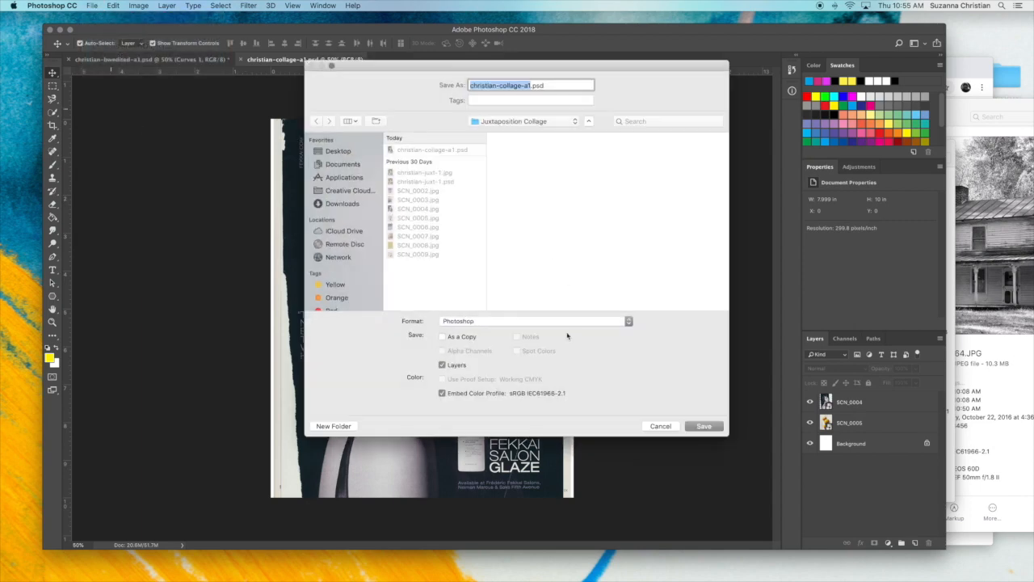
click(569, 324)
click(570, 382)
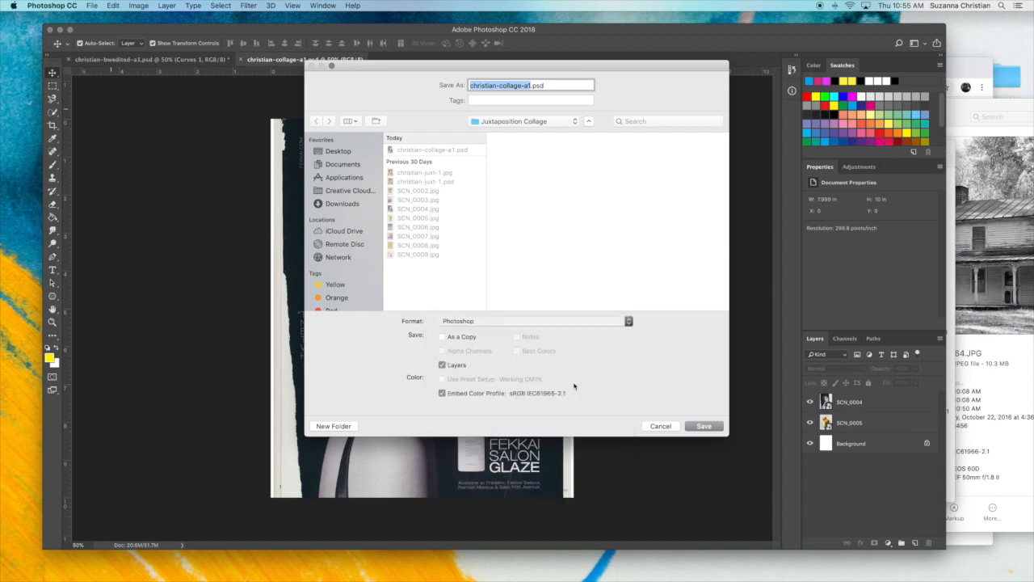
click(704, 426)
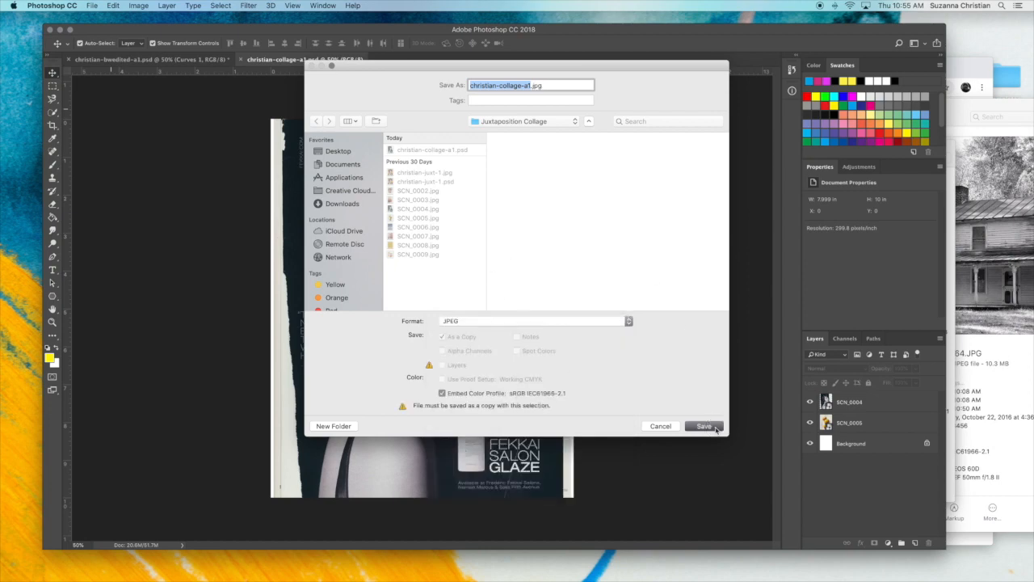
click(469, 245)
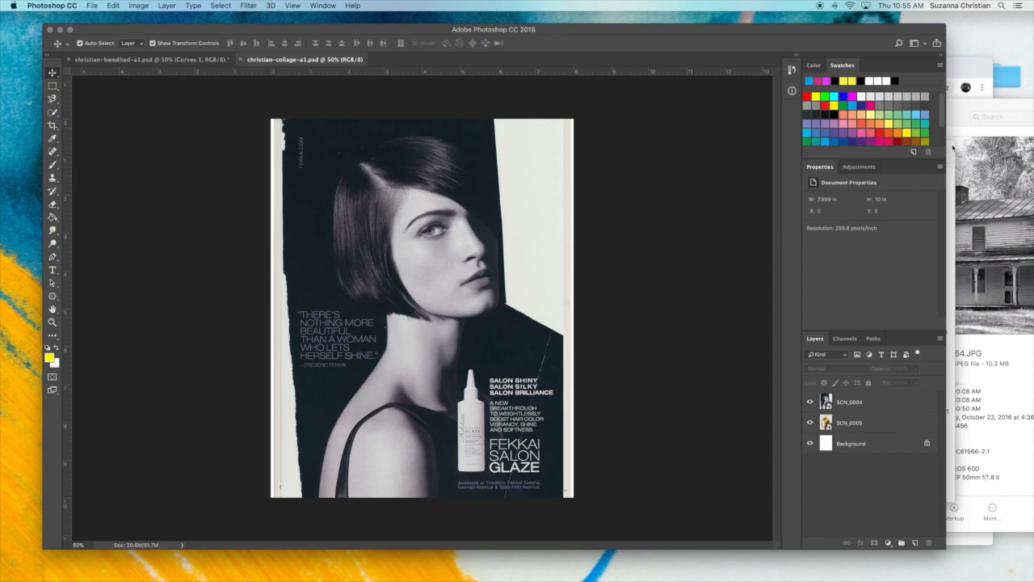
Switch to Finder, preview the saved collage PSD and JPEG, and open the JPEG in Photoshop to examine its layers
click(952, 147)
click(779, 199)
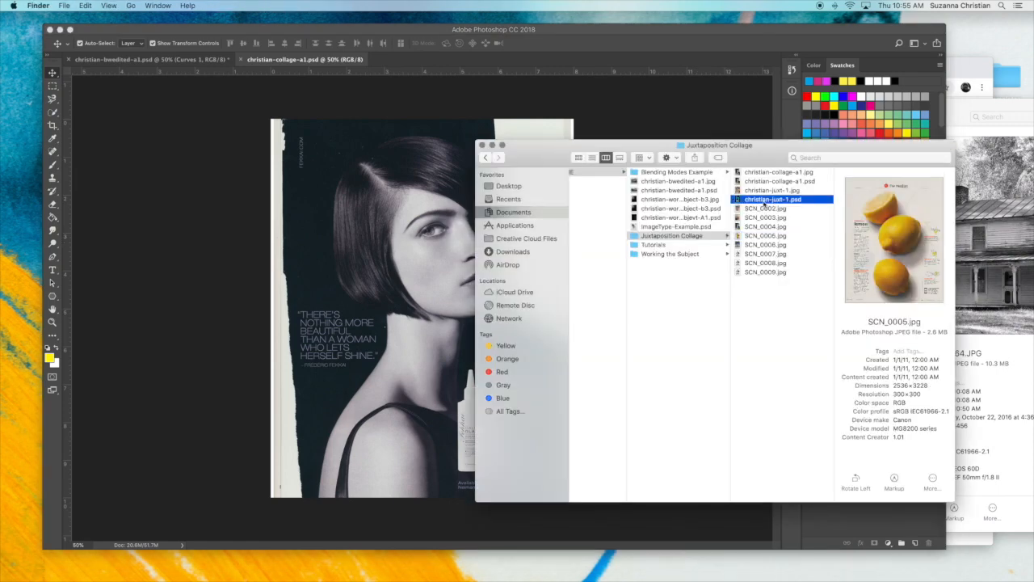
click(766, 182)
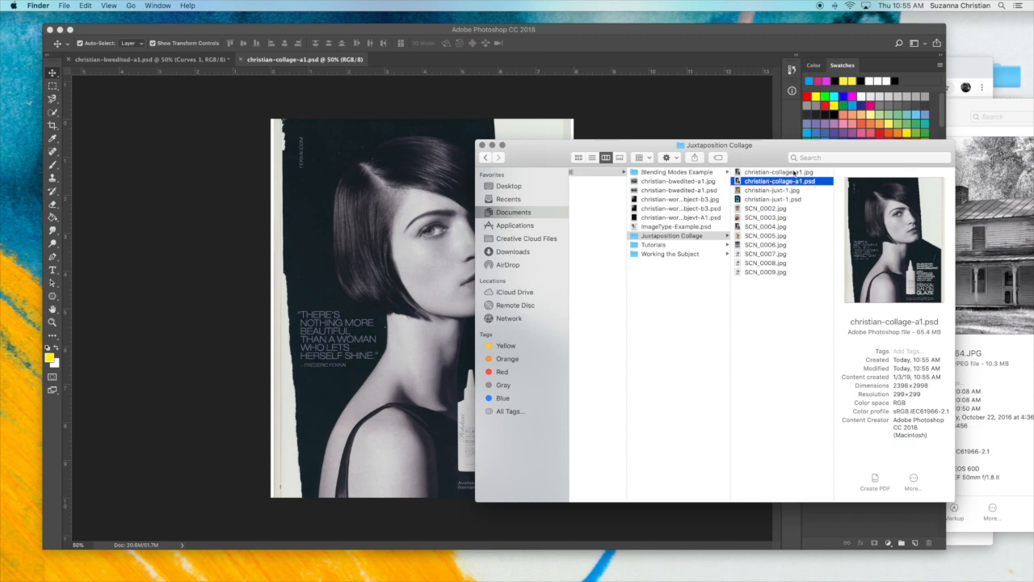
click(793, 173)
double_click(771, 173)
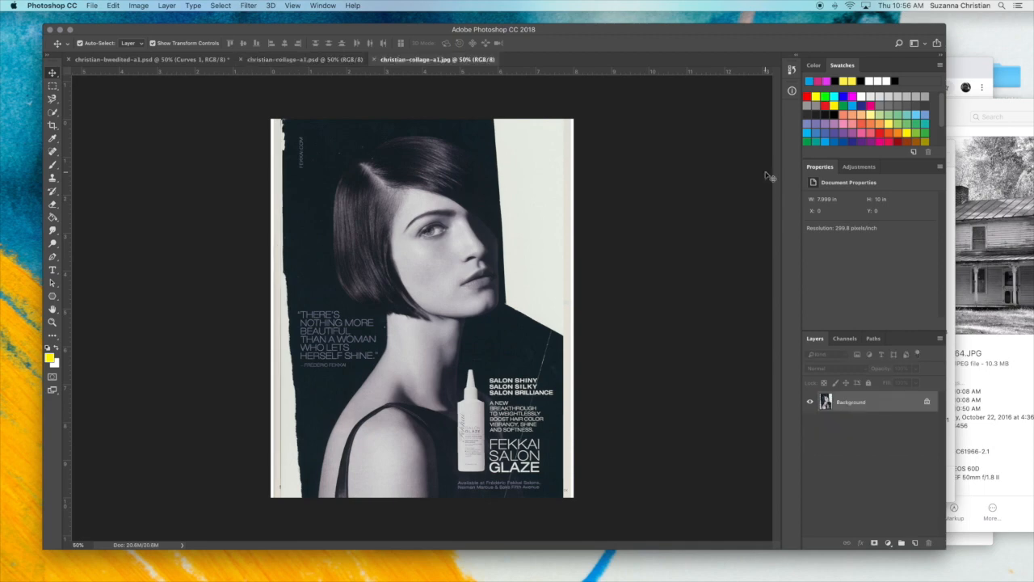